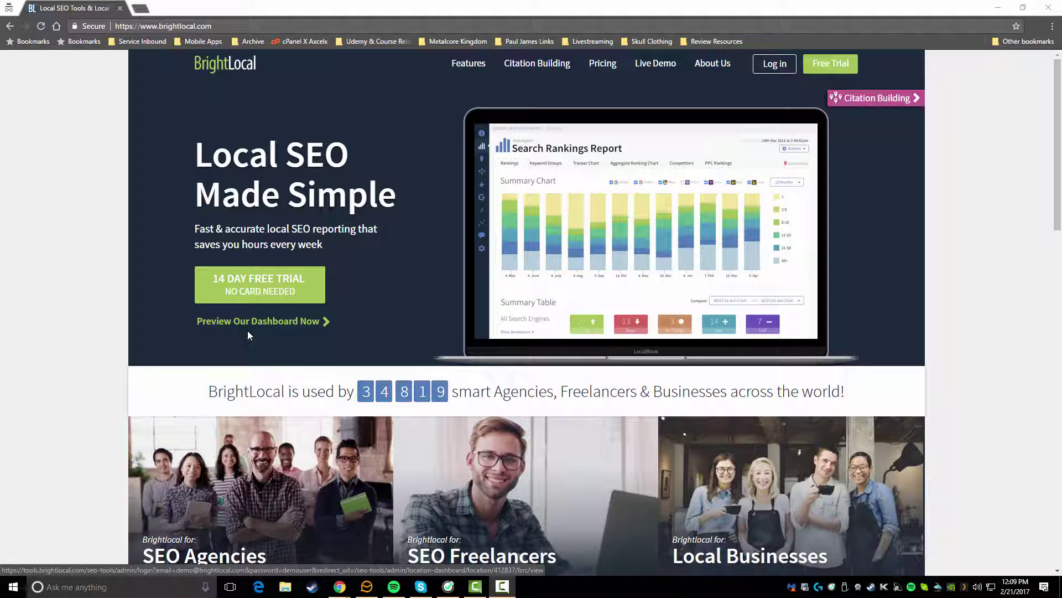
Switch to the Chrome window showing BrightLocal's Clients & Locations admin page
scroll(133, 324, "down", 2)
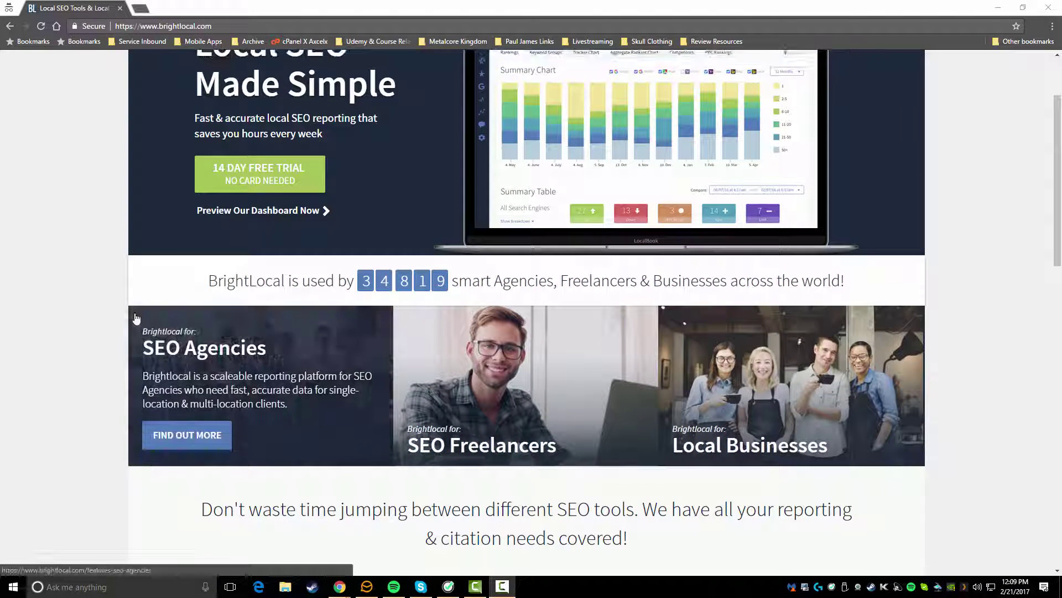
mouse_move(162, 381)
mouse_move(422, 396)
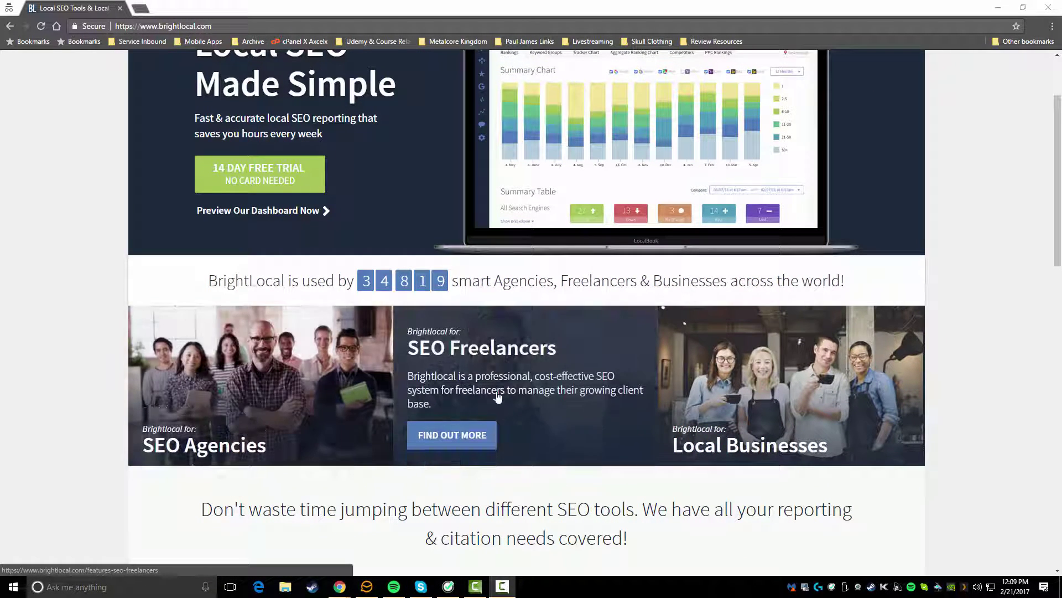
mouse_move(737, 390)
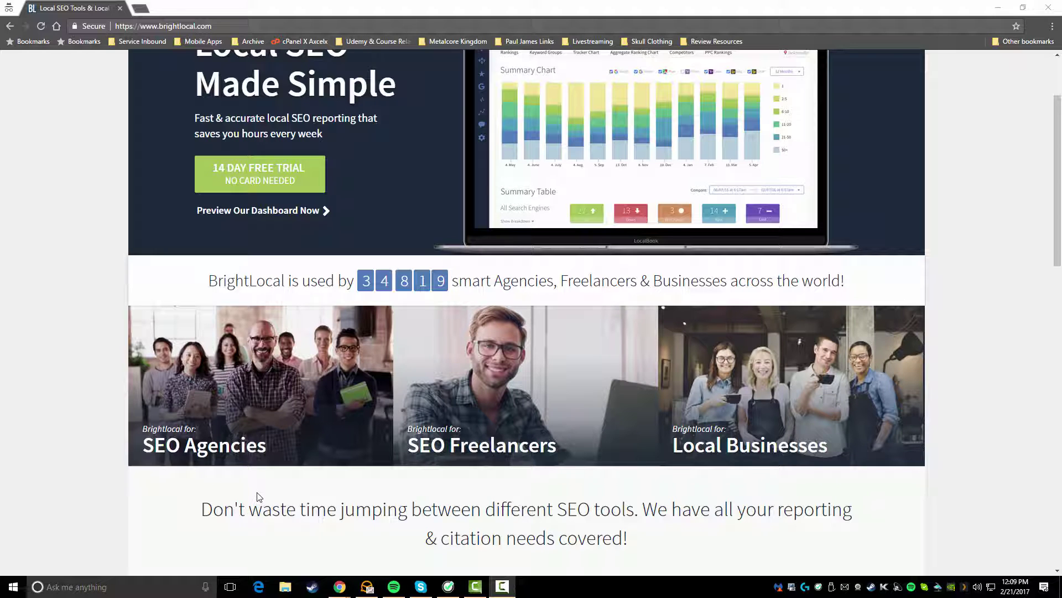
scroll(258, 496, "down", 6)
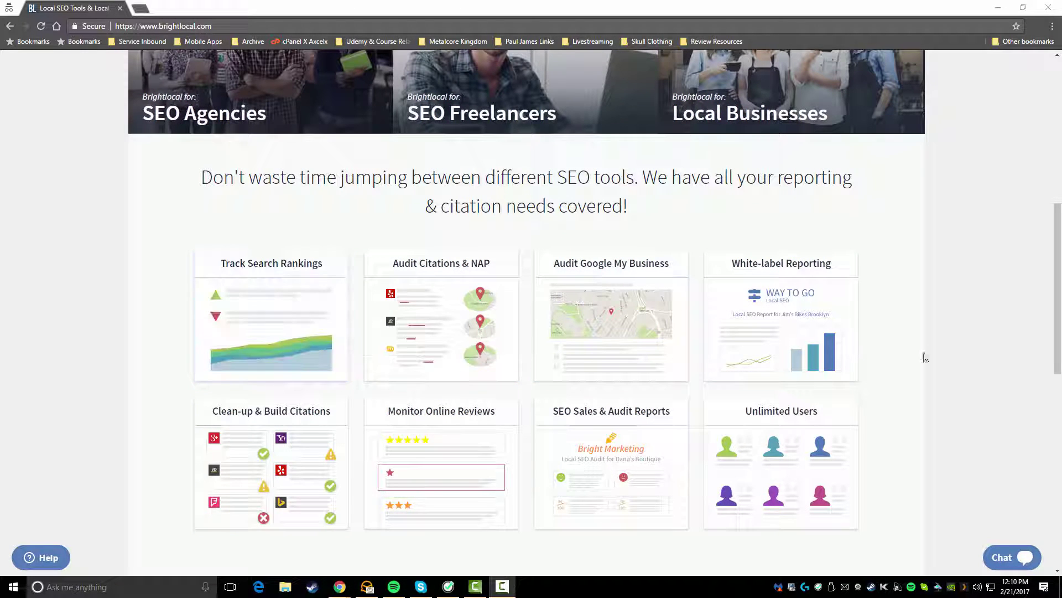
mouse_move(297, 336)
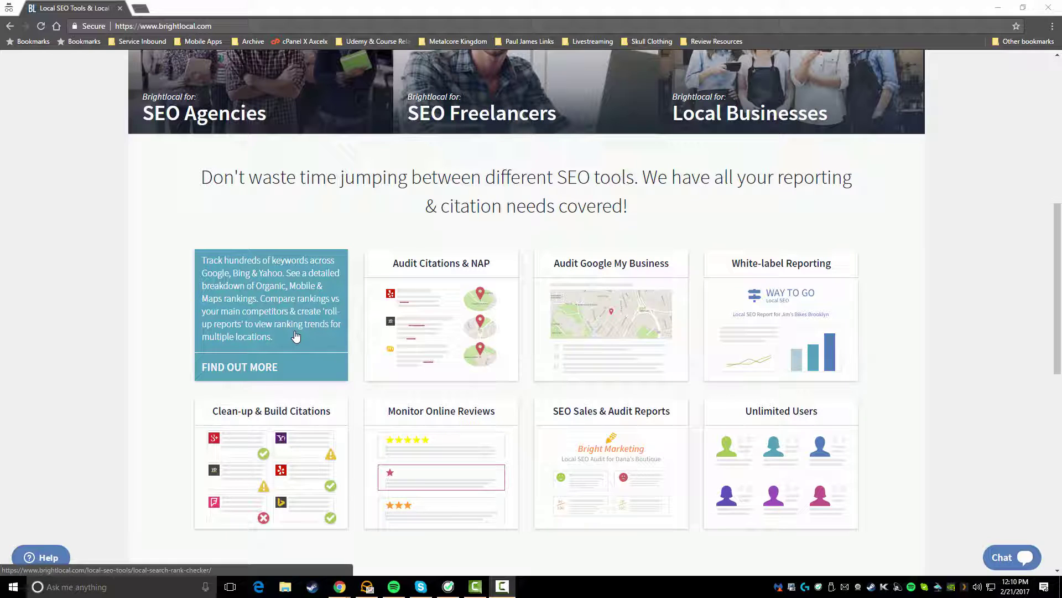
mouse_move(421, 331)
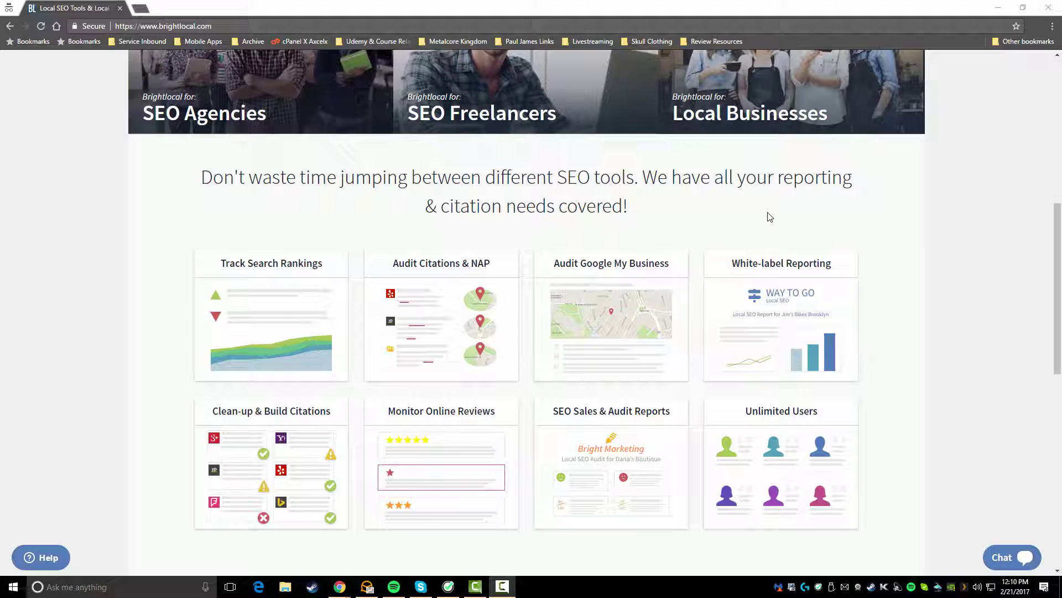
scroll(160, 408, "down", 2)
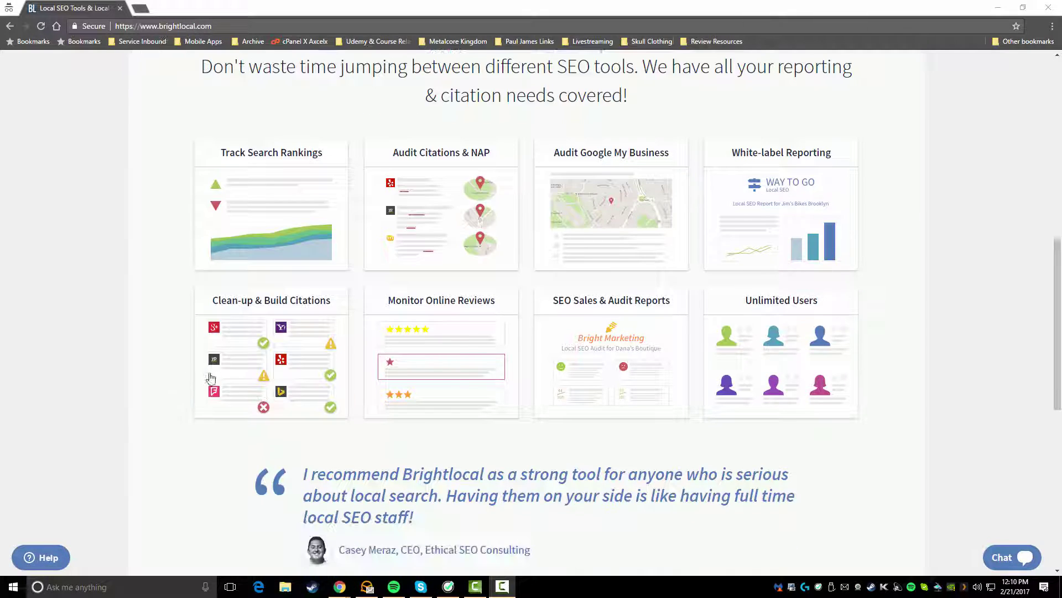
mouse_move(211, 375)
mouse_move(774, 417)
scroll(618, 497, "down", 6)
scroll(618, 496, "up", 4)
scroll(619, 496, "up", 5)
mouse_move(338, 590)
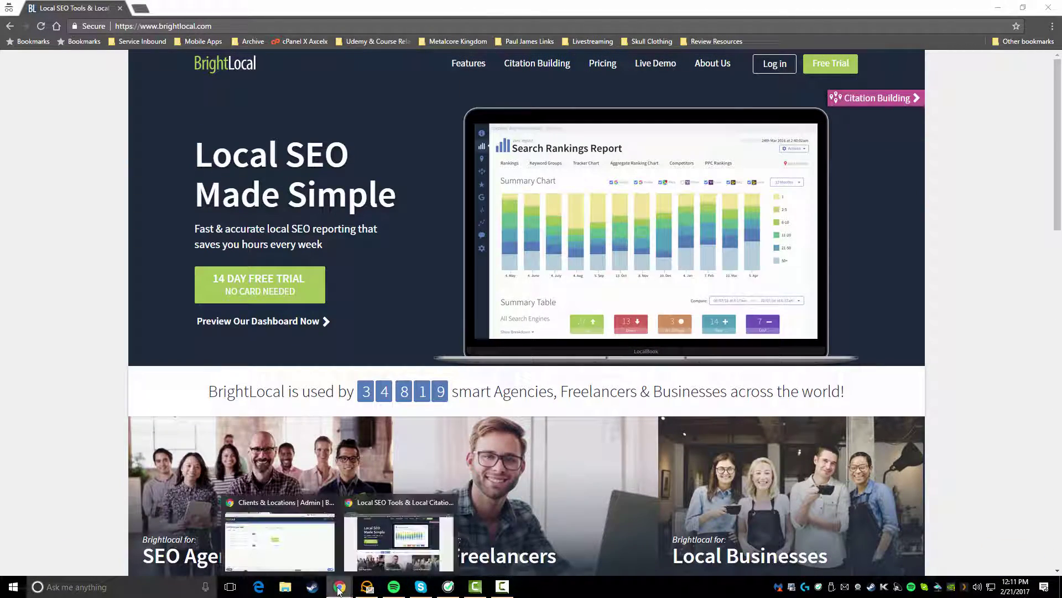
left_click(279, 539)
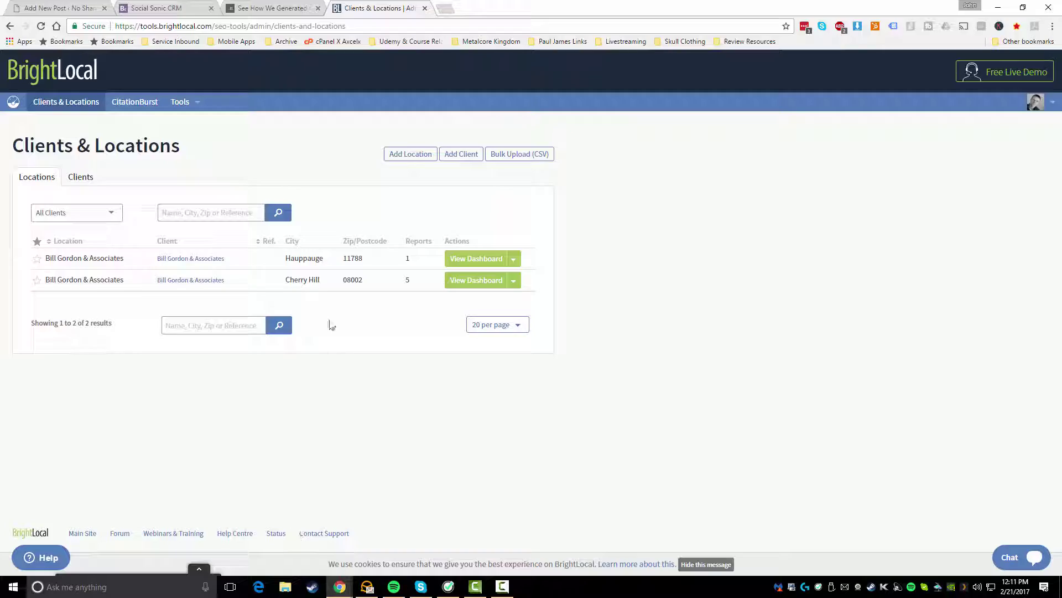
Show the Clients tab with the law firm's 2 locations, then the Locations tab with Cherry Hill
left_click(69, 180)
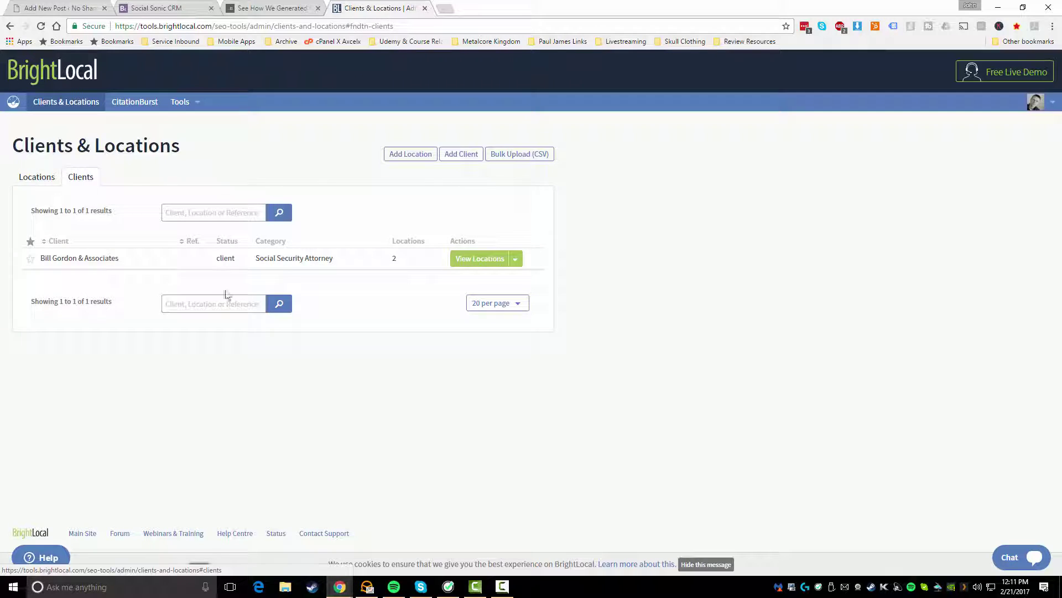
left_click_drag(121, 259, 46, 267)
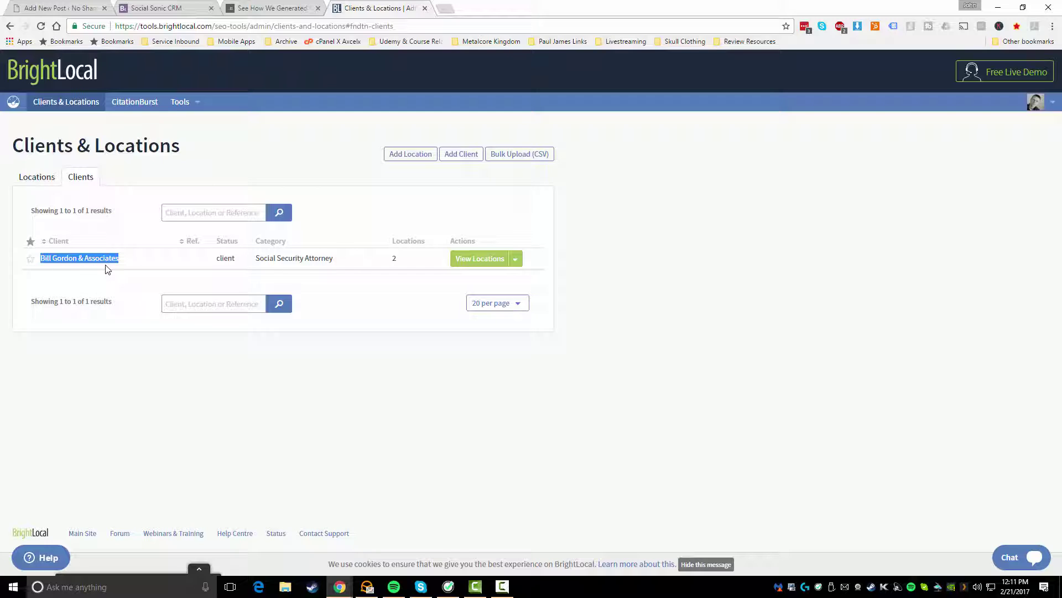
double_click(396, 258)
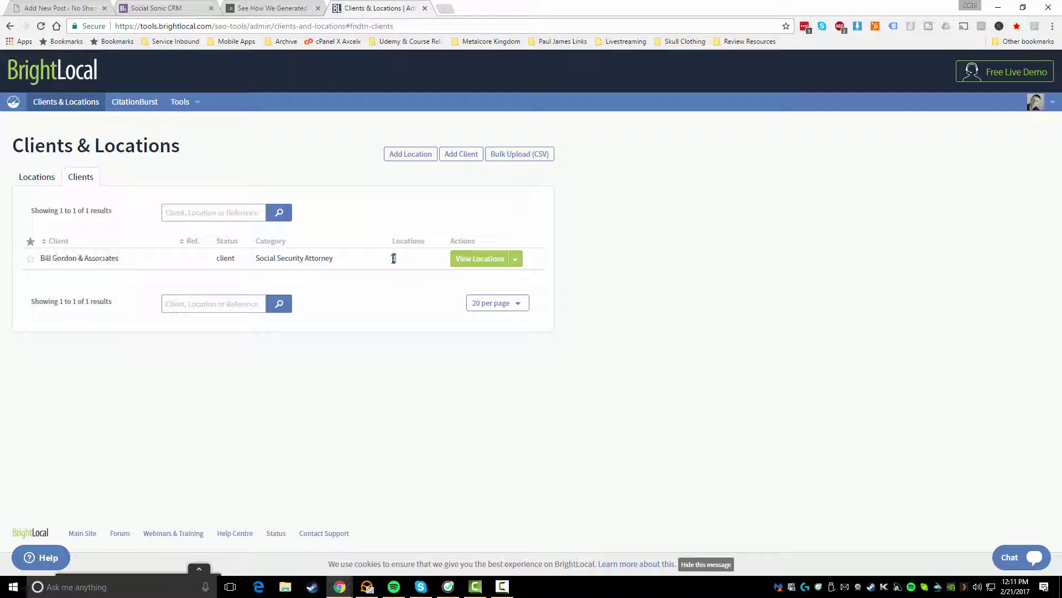
left_click(49, 177)
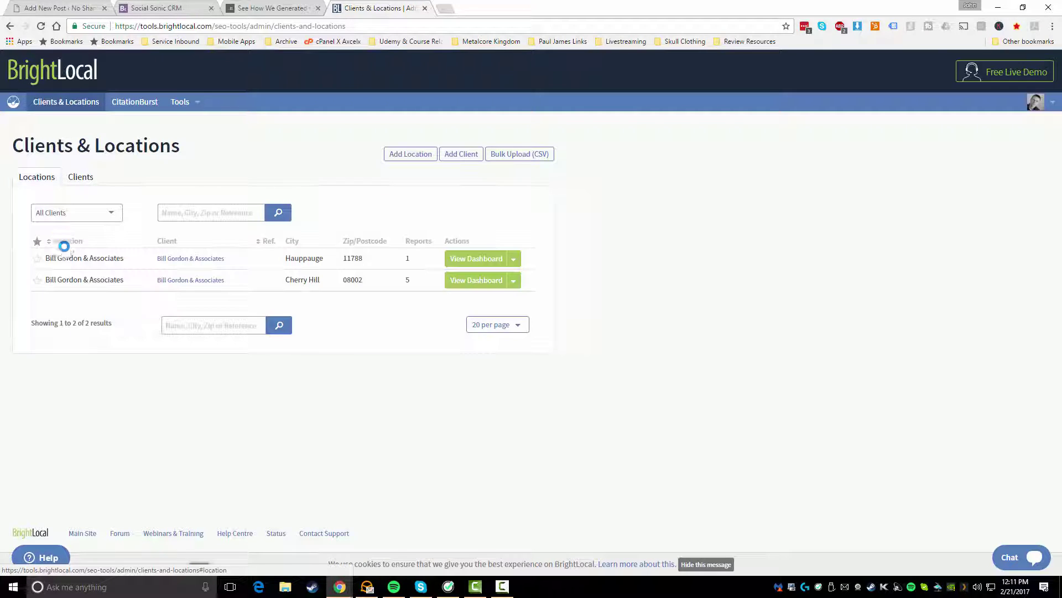
left_click_drag(286, 258, 320, 279)
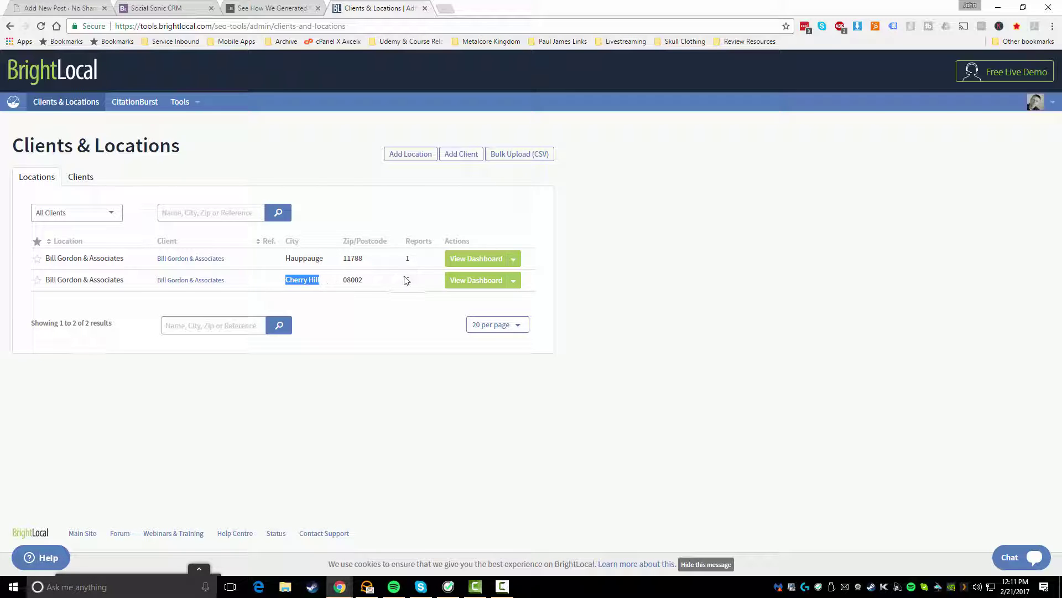
Open Cherry Hill's dashboard and review its Location Details form, including the location URL
mouse_move(407, 279)
left_click(467, 280)
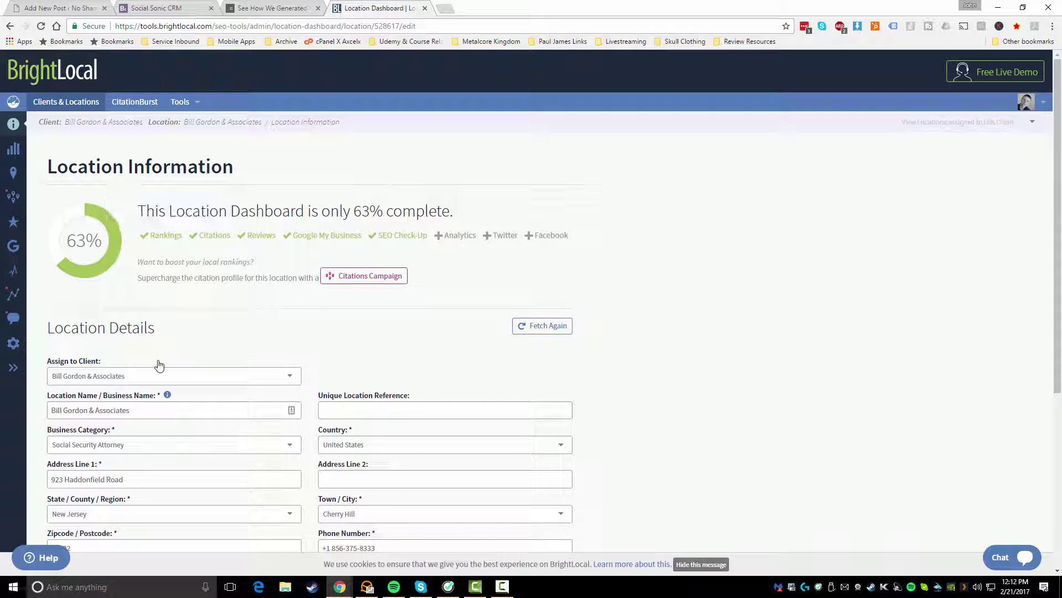
scroll(159, 366, "down", 4)
scroll(166, 374, "up", 4)
scroll(435, 340, "down", 4)
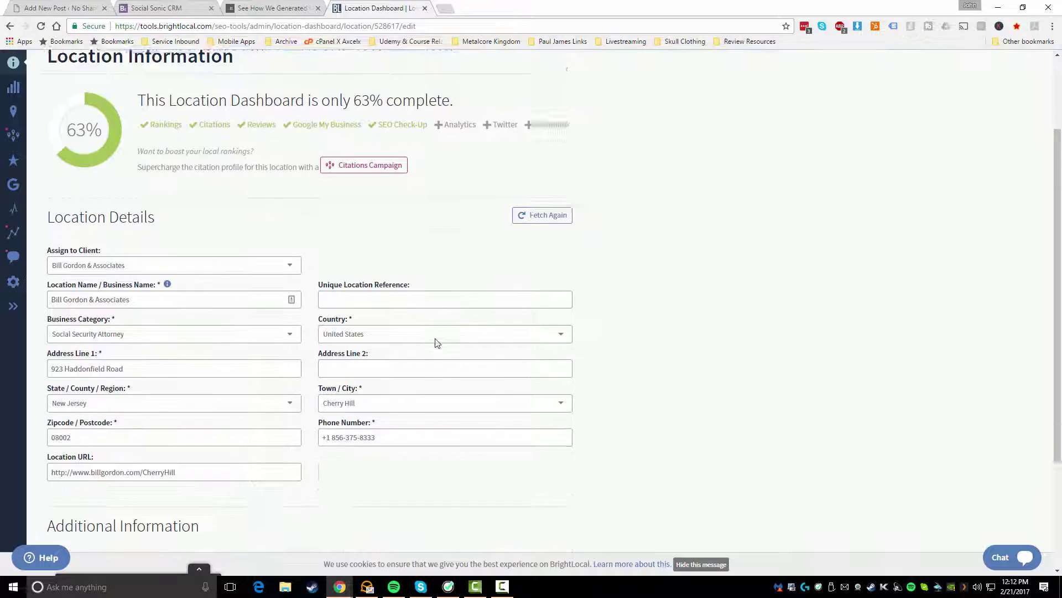
scroll(437, 344, "up", 2)
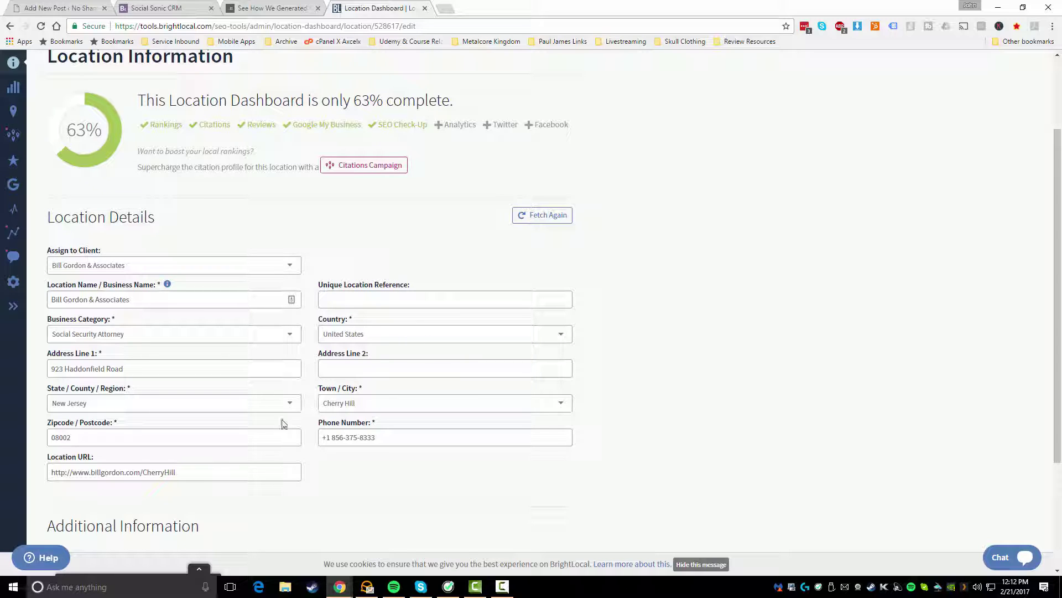
left_click_drag(190, 474, 52, 471)
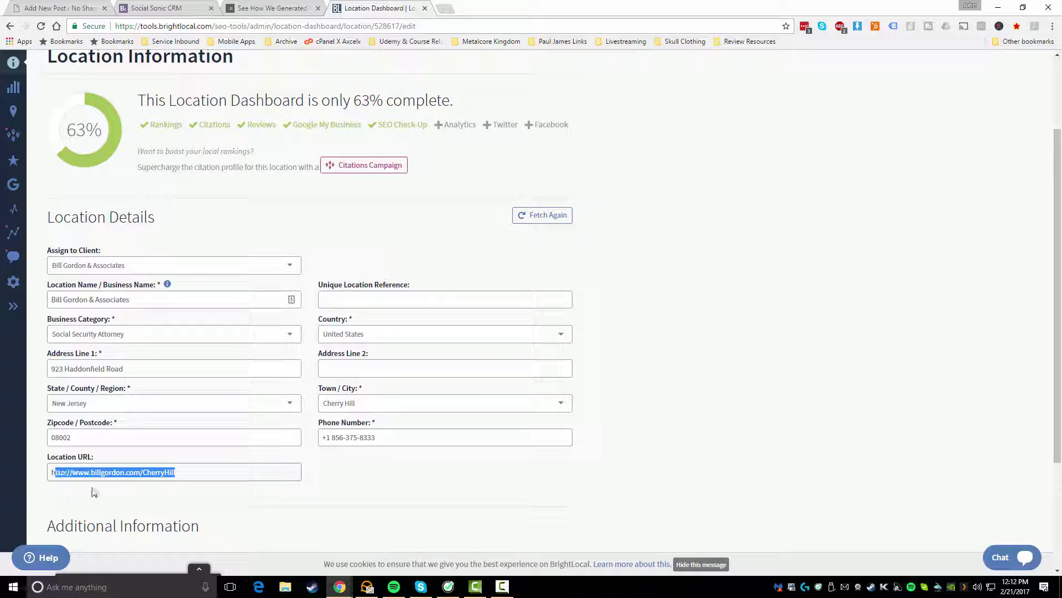
left_click(159, 472)
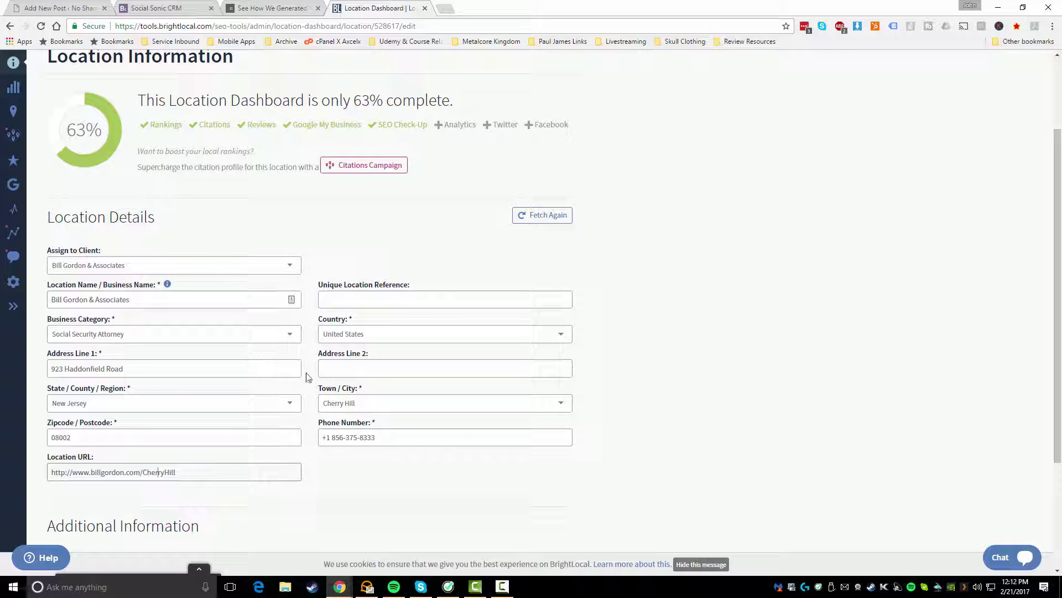
scroll(226, 386, "up", 2)
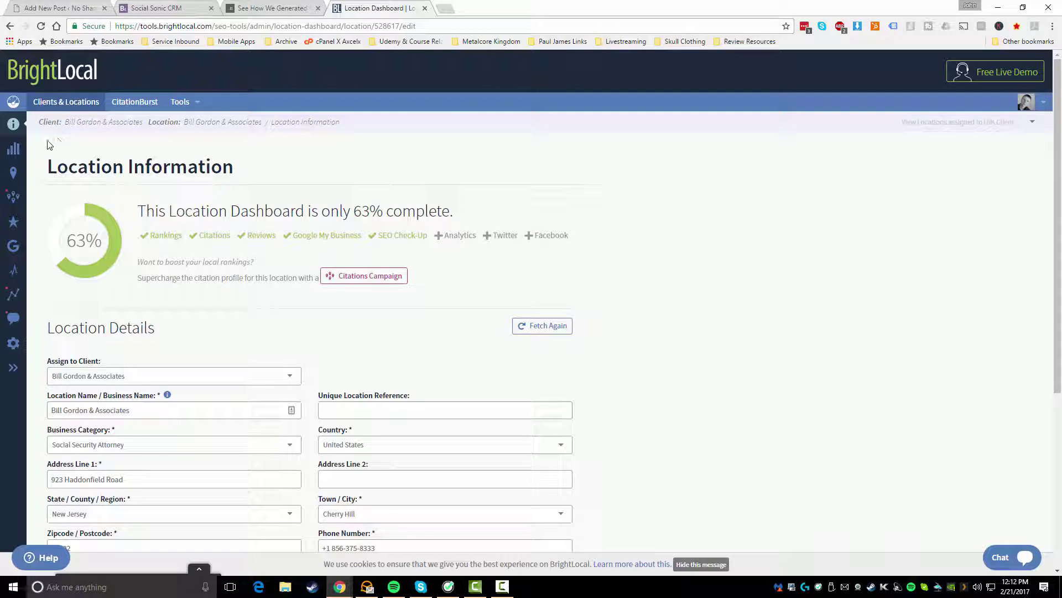
Open Cherry Hill's Search Rankings report and scroll through its position chart and rankings table
left_click(13, 148)
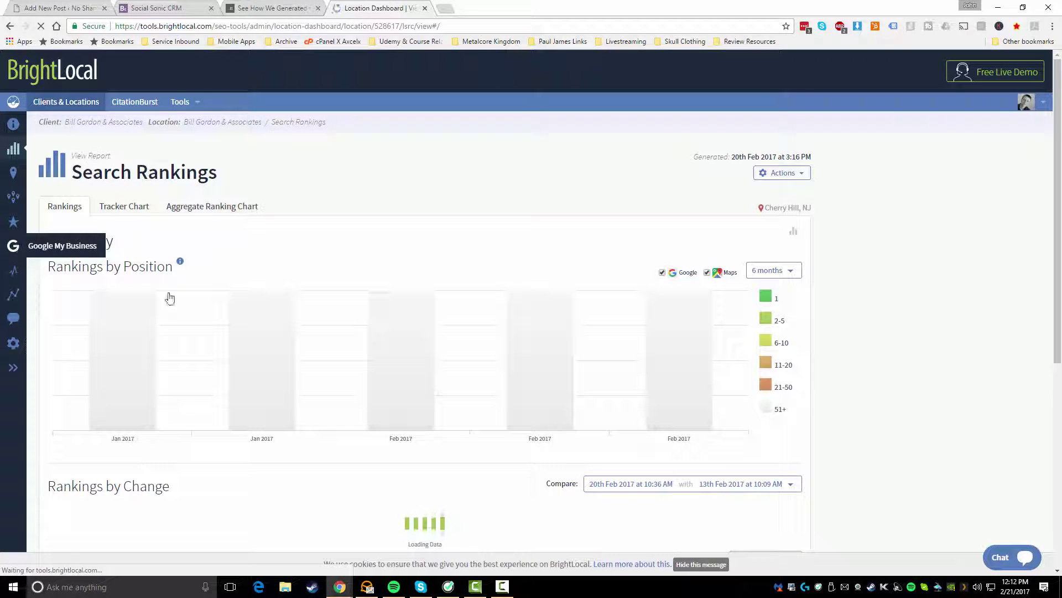
scroll(213, 417, "down", 4)
scroll(168, 321, "up", 4)
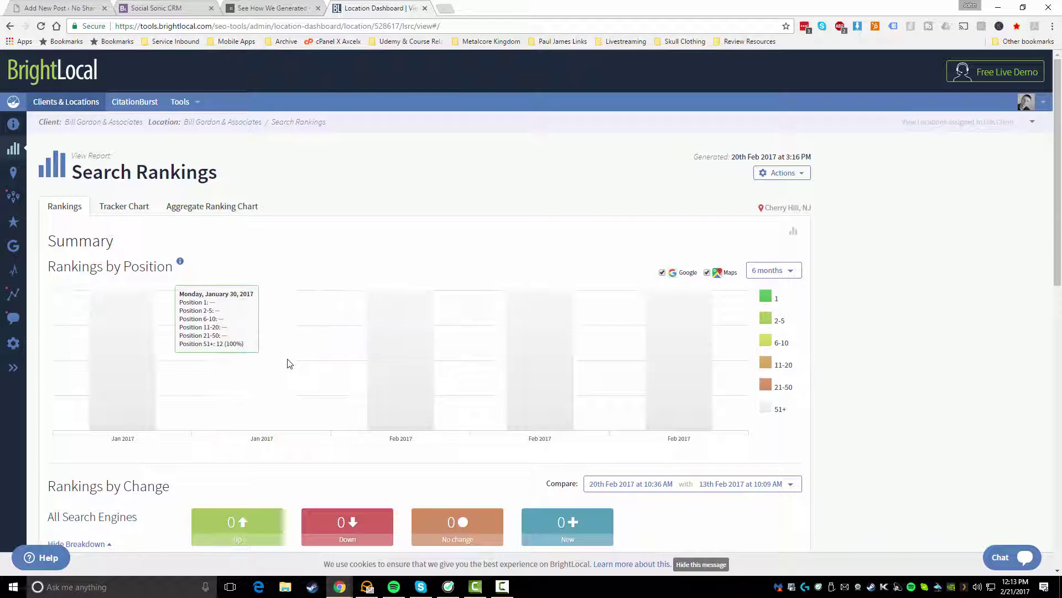
scroll(304, 357, "down", 3)
scroll(340, 382, "down", 3)
scroll(216, 364, "down", 4)
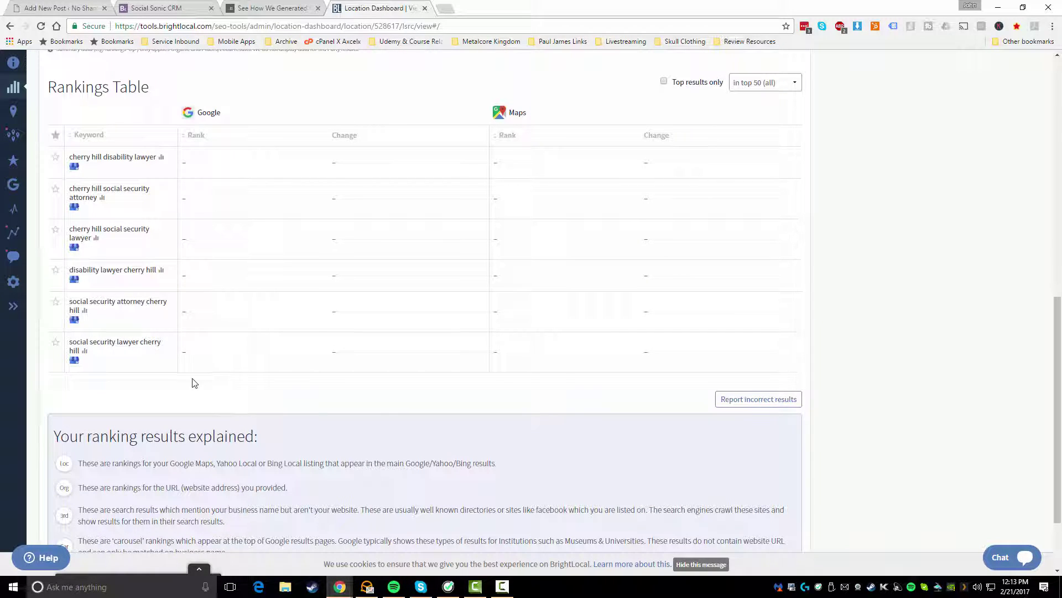
scroll(194, 382, "up", 2)
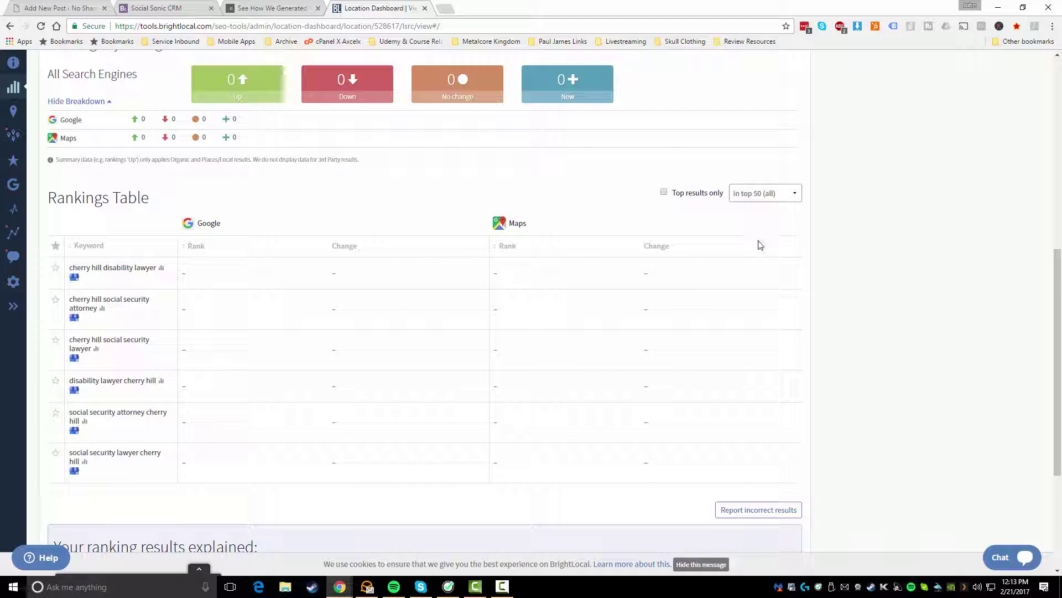
Check the top-50 results filter, leaving it unchanged, and review the rankings again
left_click(761, 199)
left_click(752, 238)
scroll(345, 368, "down", 4)
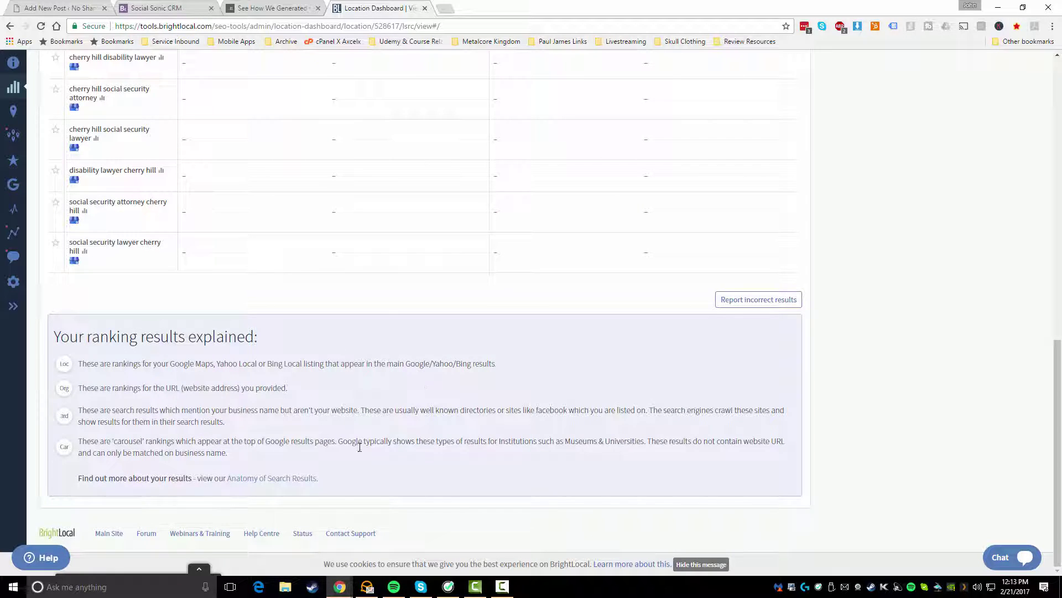
scroll(358, 448, "up", 10)
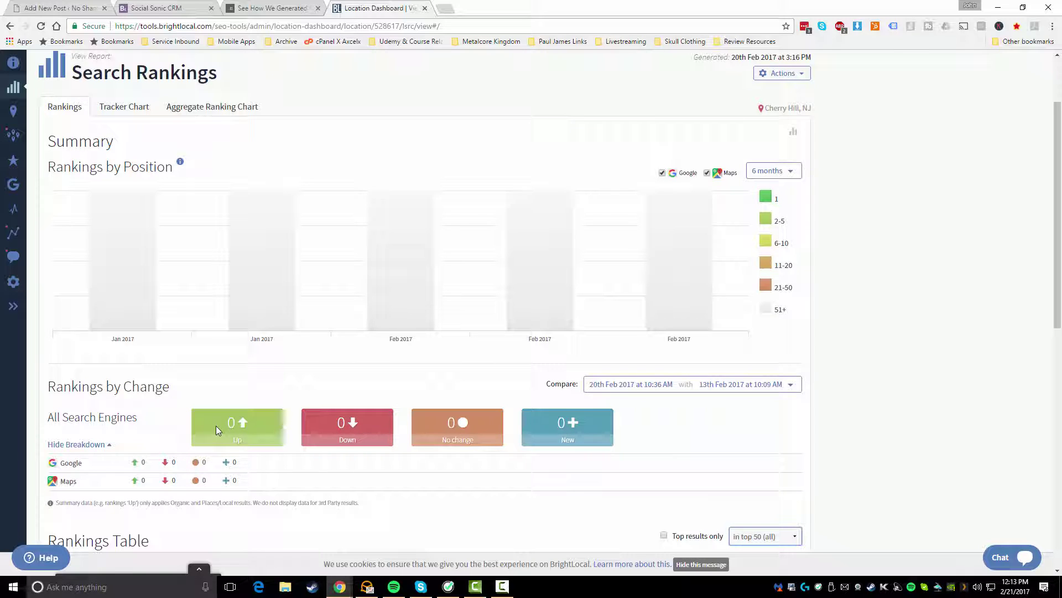
scroll(262, 384, "up", 1)
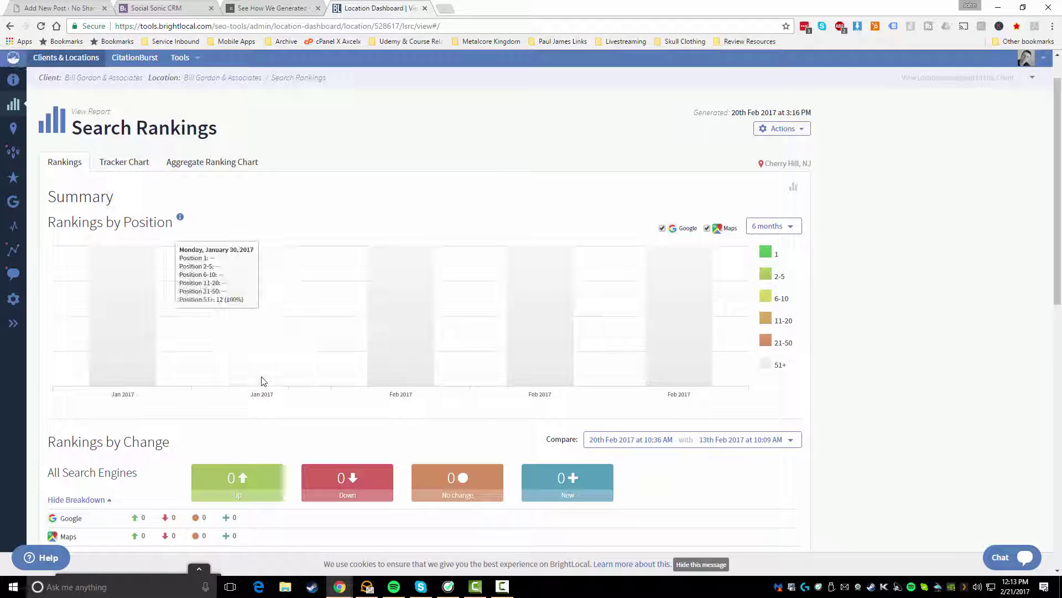
scroll(263, 382, "down", 2)
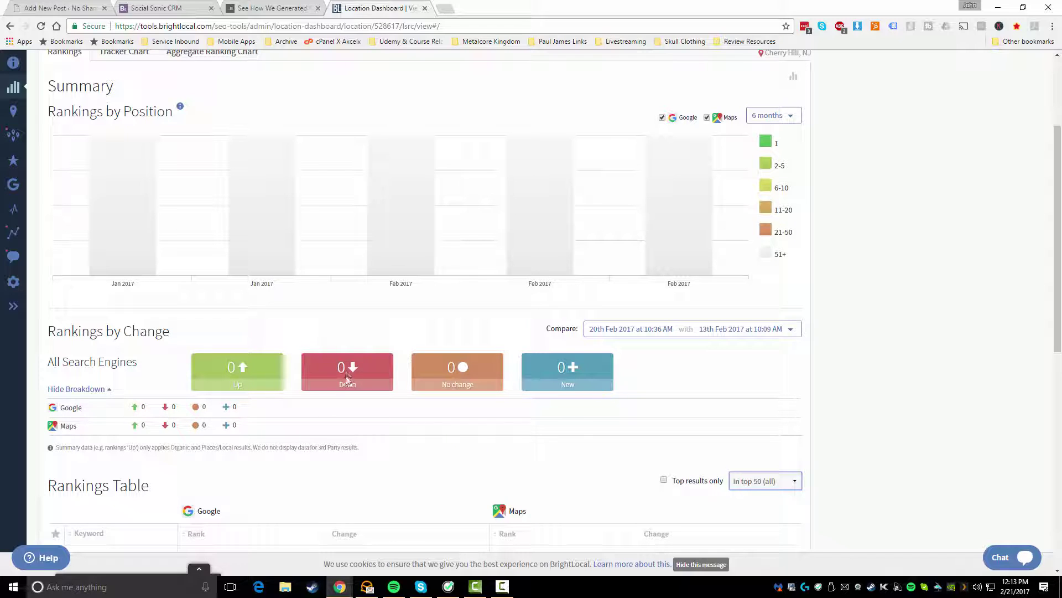
scroll(254, 426, "up", 3)
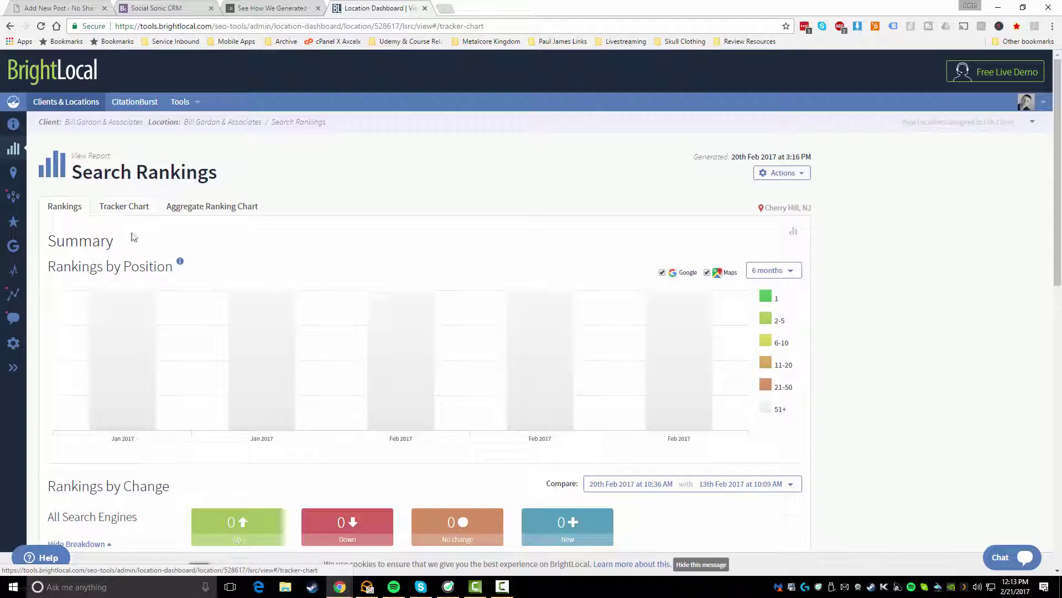
left_click(129, 211)
scroll(153, 285, "down", 3)
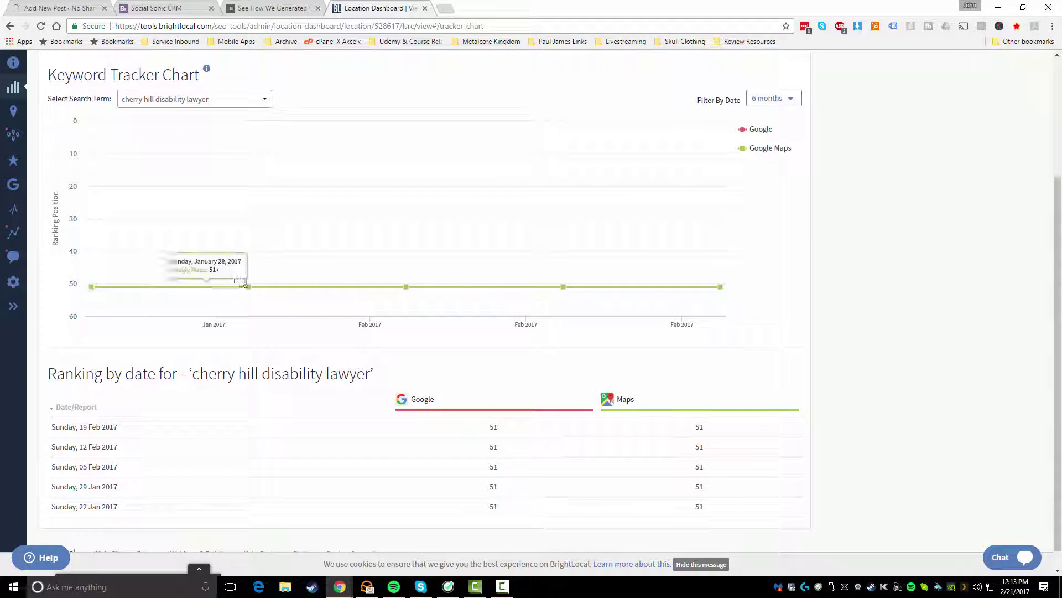
scroll(646, 331, "down", 1)
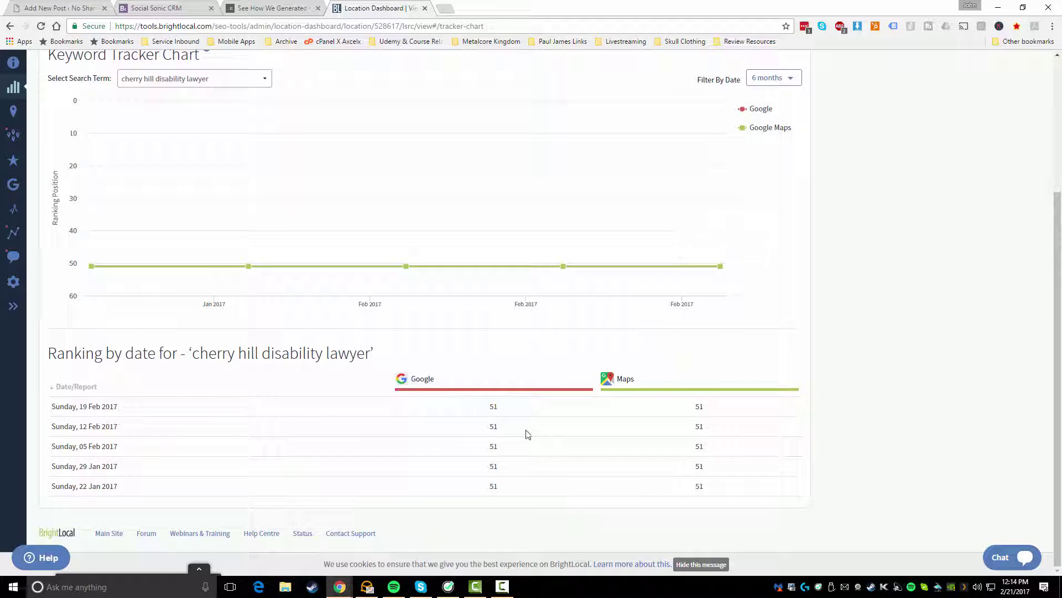
scroll(361, 349, "up", 3)
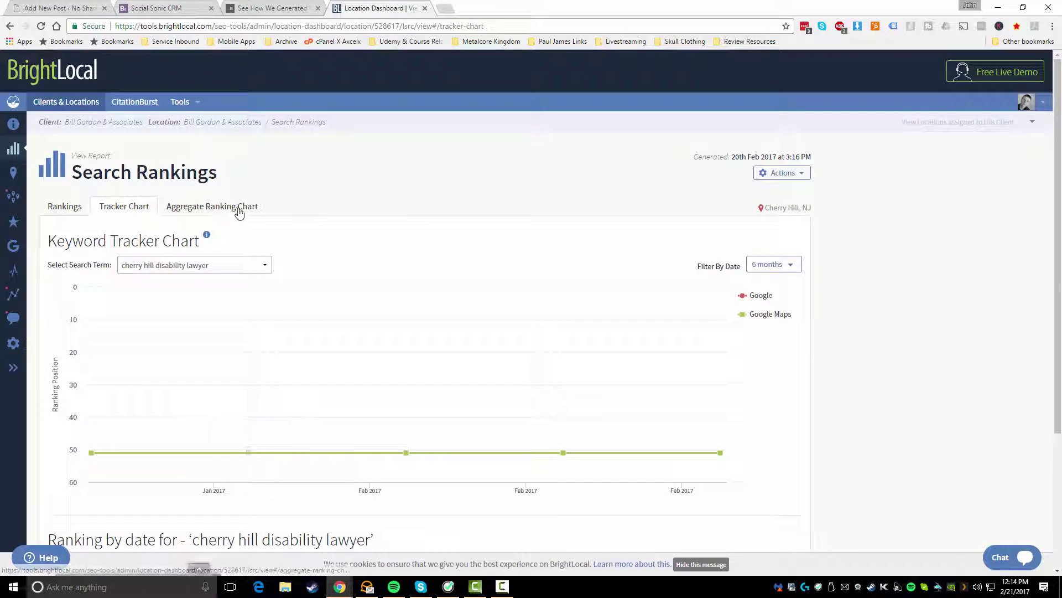
left_click(237, 208)
scroll(252, 288, "down", 2)
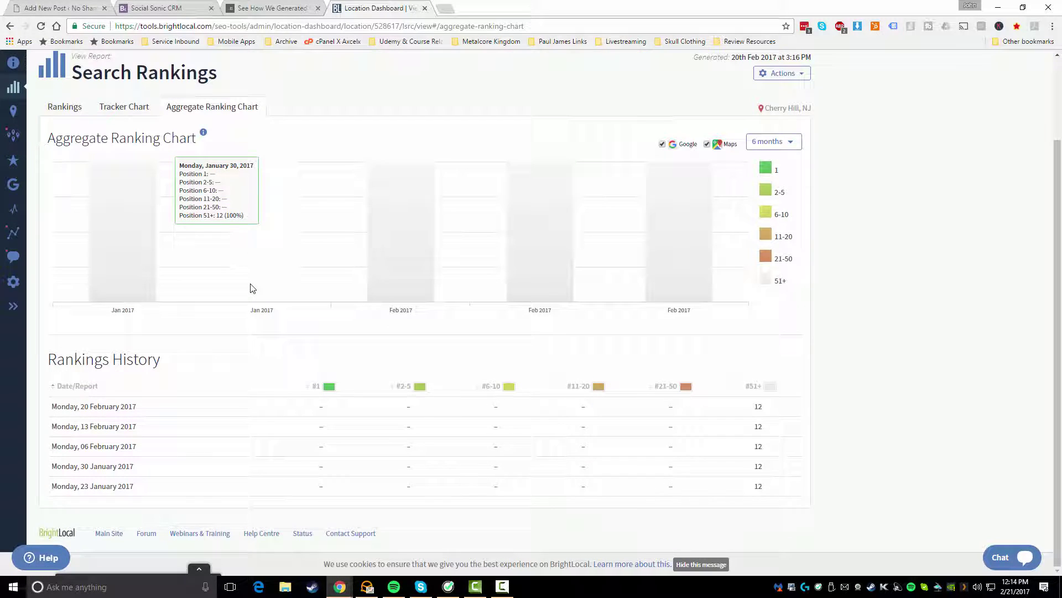
scroll(251, 287, "up", 2)
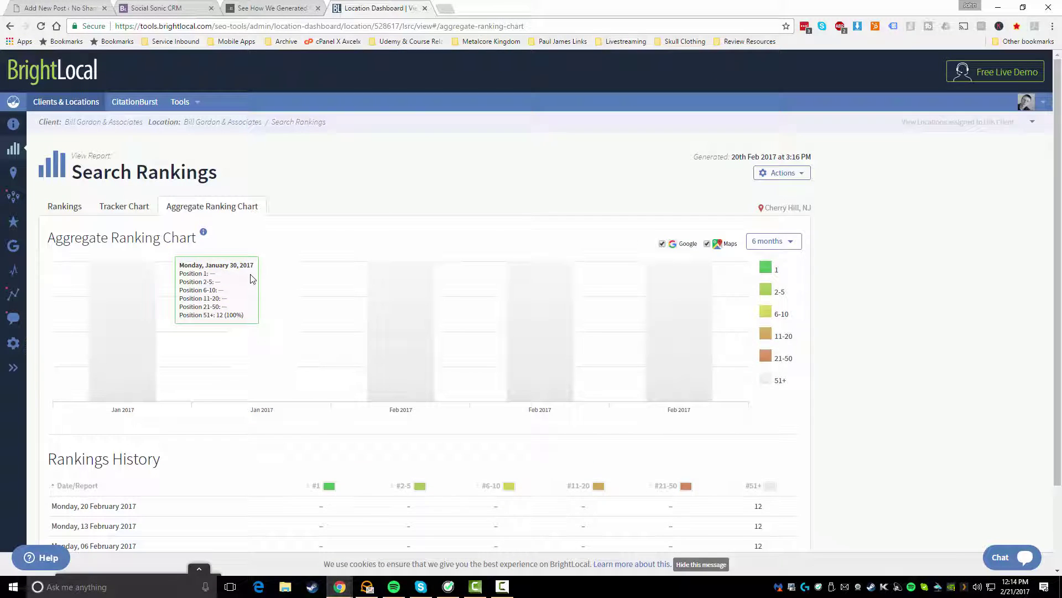
scroll(260, 272, "down", 2)
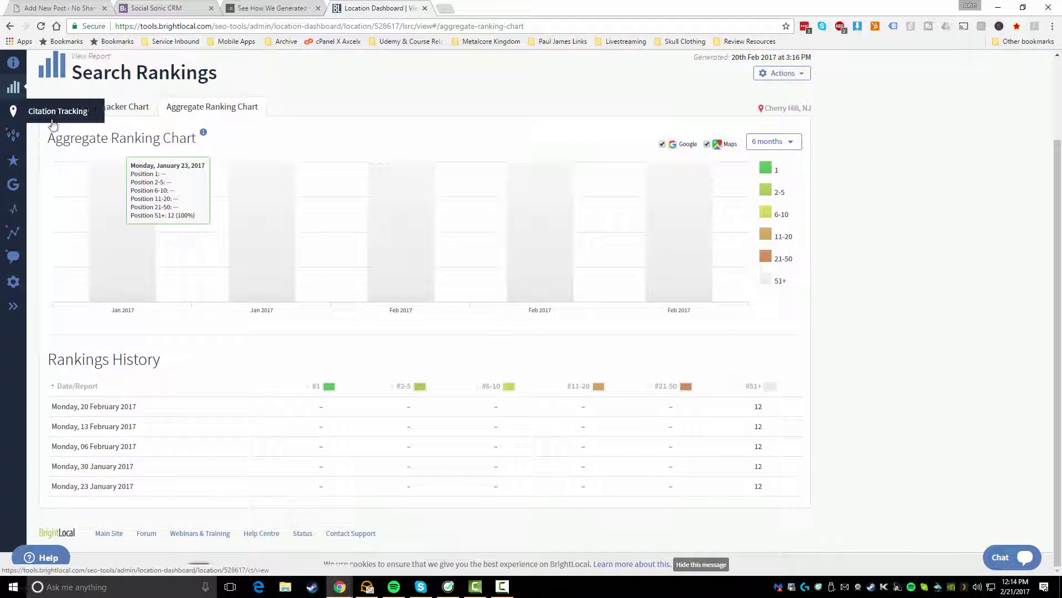
left_click(64, 106)
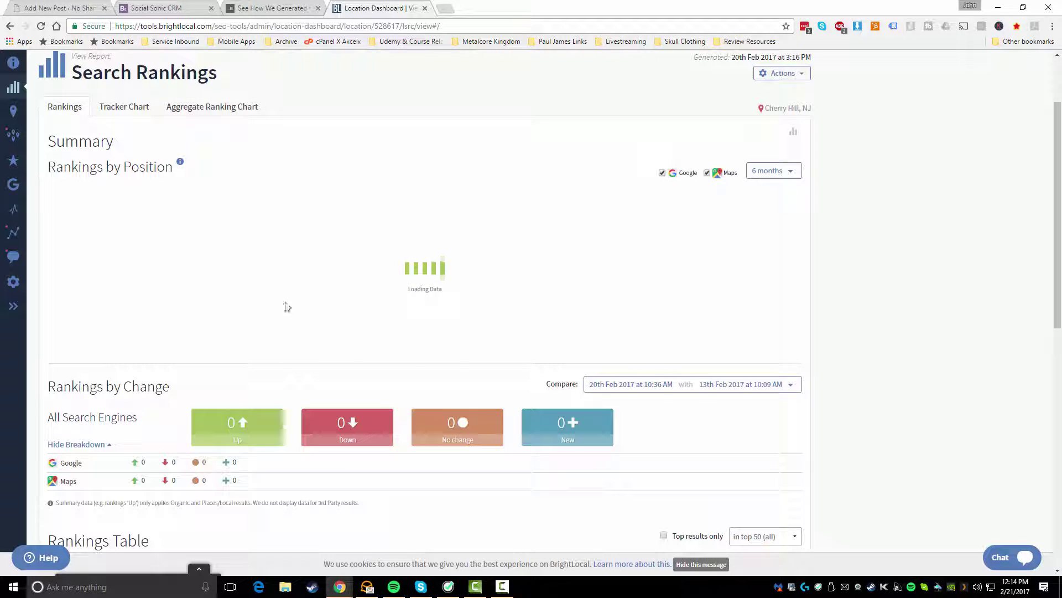
Open View External Report from Actions and point out the shared report's domain name
left_click(788, 73)
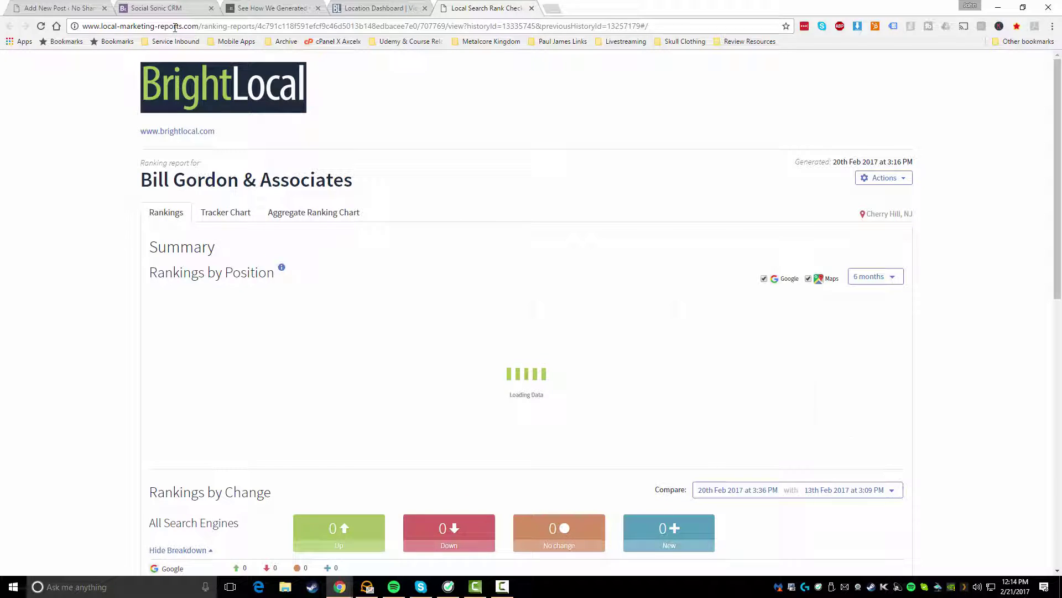
left_click(174, 27)
left_click_drag(199, 27, 81, 28)
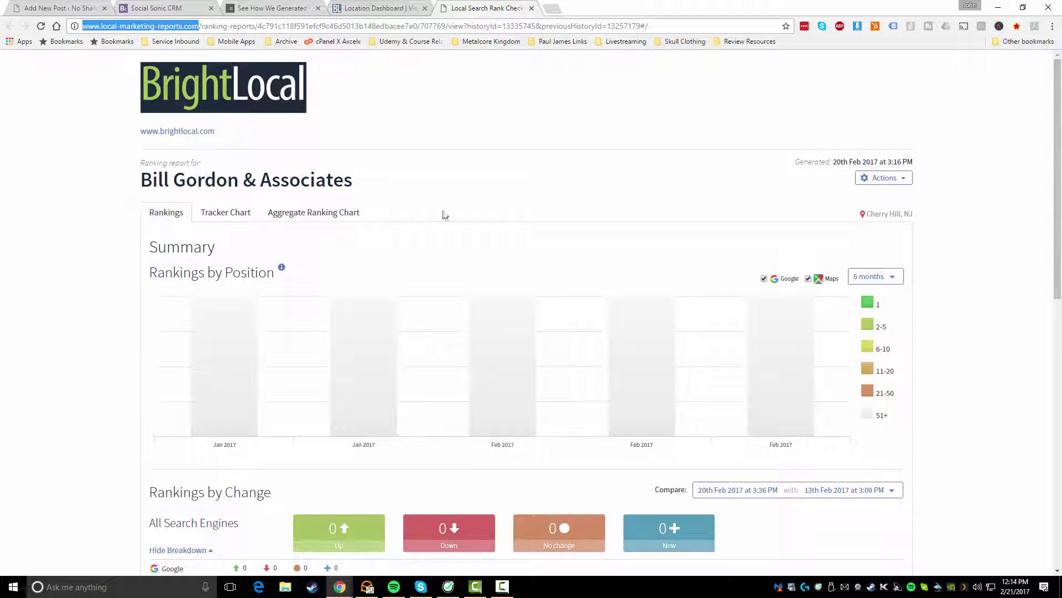
scroll(454, 217, "down", 10)
scroll(465, 278, "up", 5)
scroll(465, 278, "up", 5)
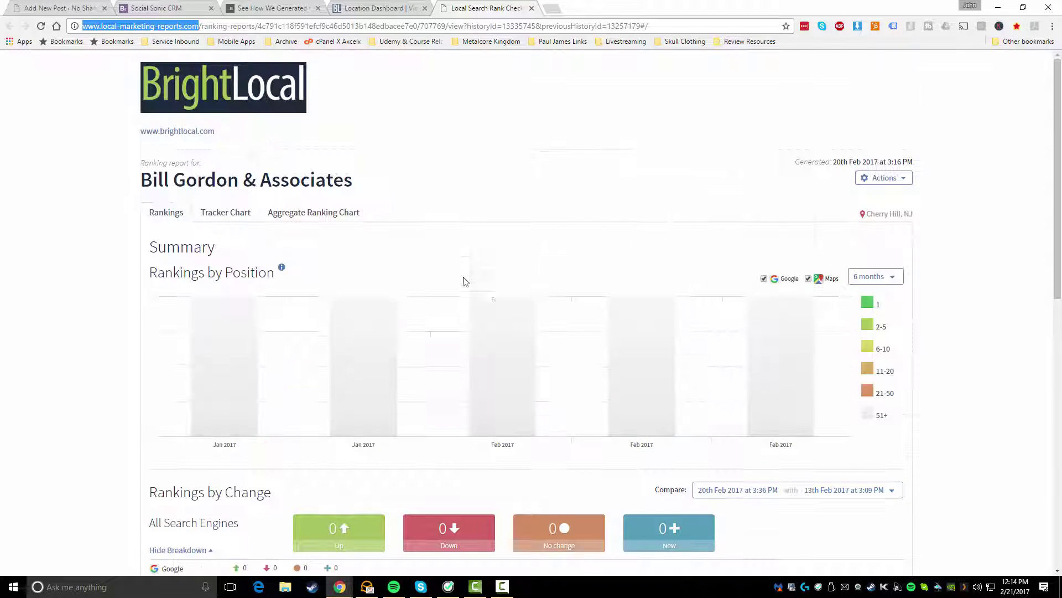
Show the shared report's Tracker Chart, Aggregate Ranking Chart, then Rankings tabs
left_click(218, 212)
left_click(294, 214)
left_click(168, 215)
scroll(244, 275, "down", 9)
scroll(247, 272, "up", 9)
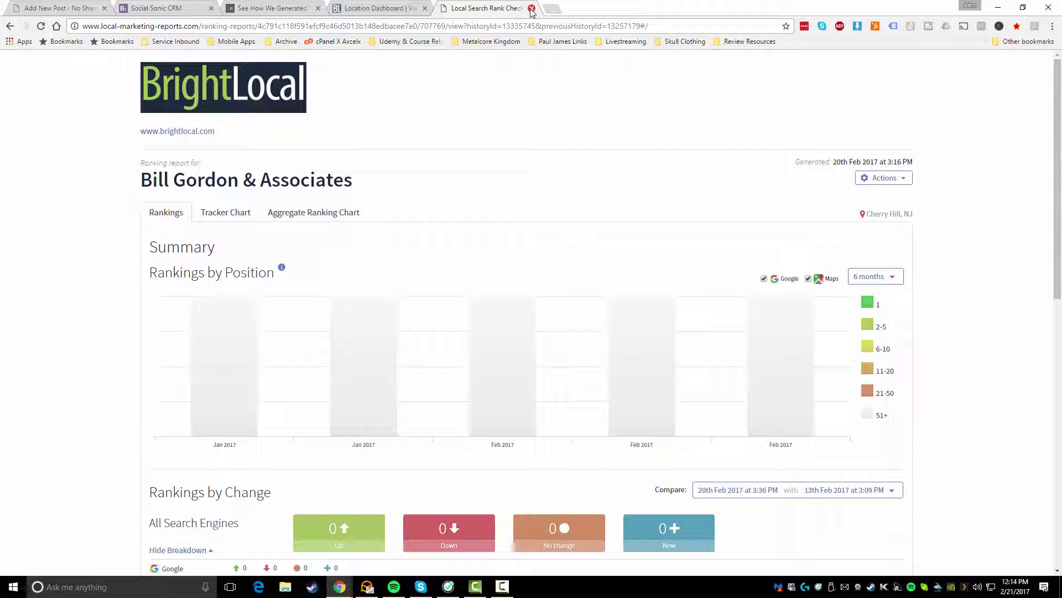
Close the external report and scroll Citation Tracking down to the top directories table
left_click(531, 9)
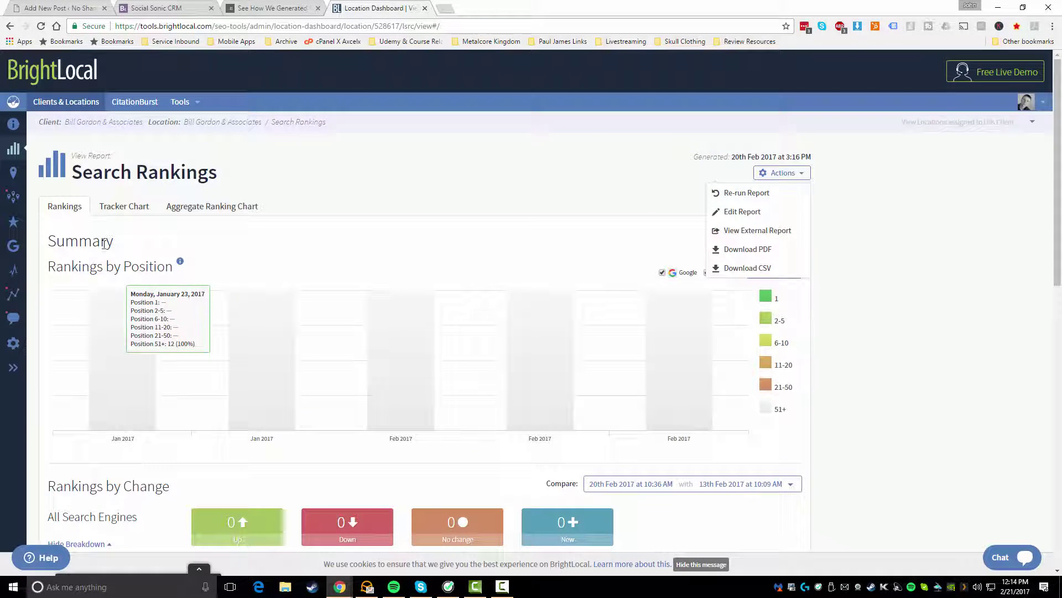
left_click(14, 174)
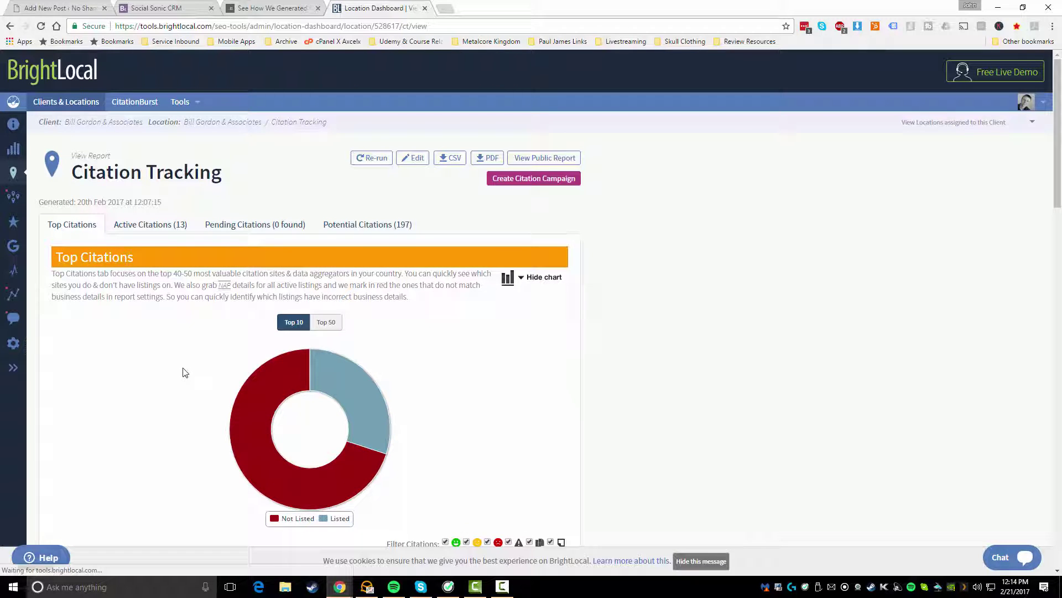
mouse_move(330, 431)
scroll(330, 430, "down", 7)
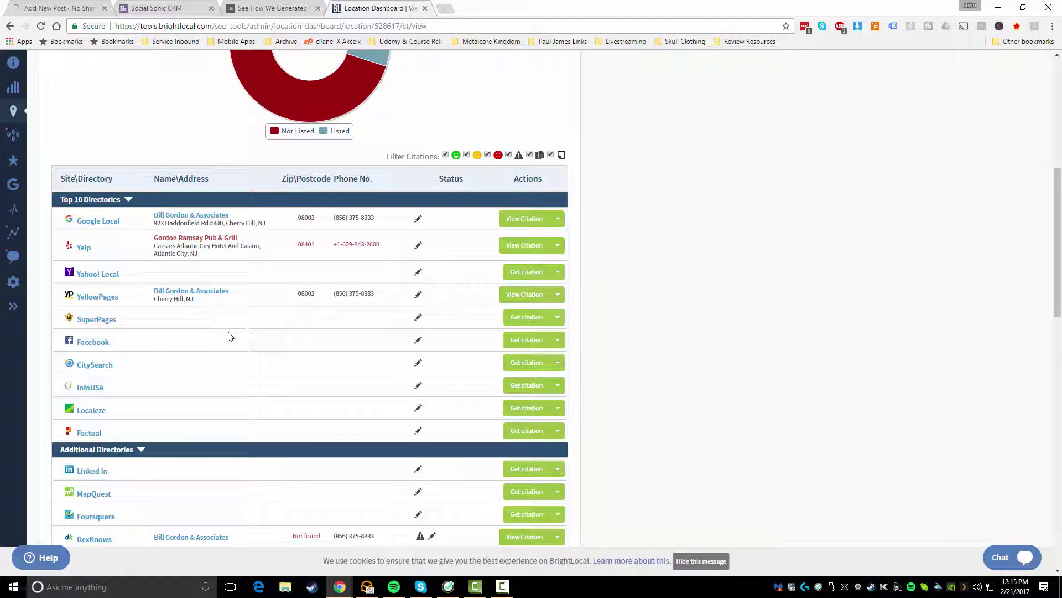
scroll(230, 337, "down", 1)
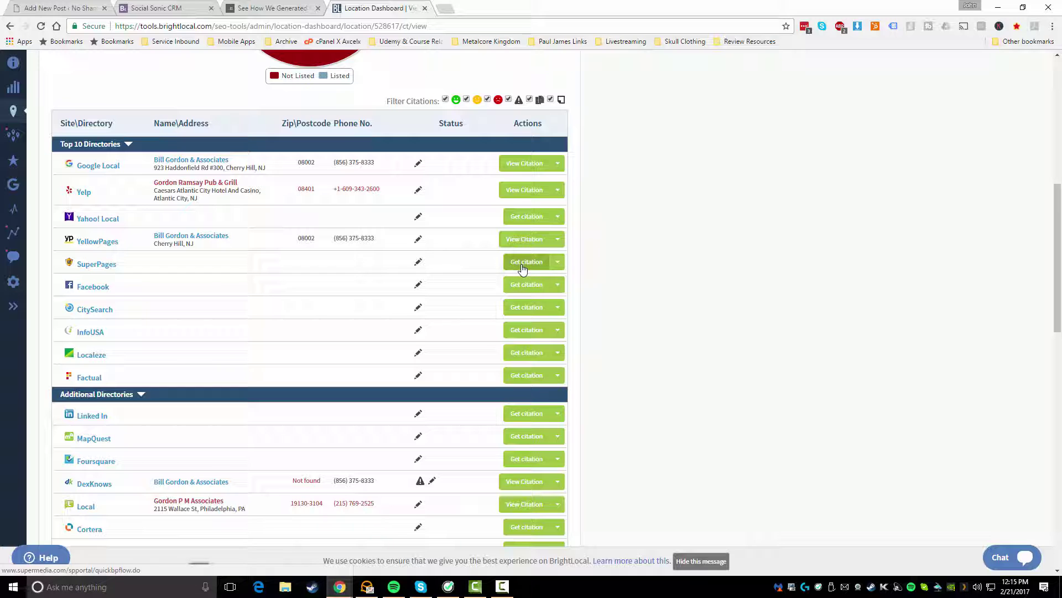
Open SuperPages' Update Citation dialog, keep the status Potential, and close it
left_click(557, 266)
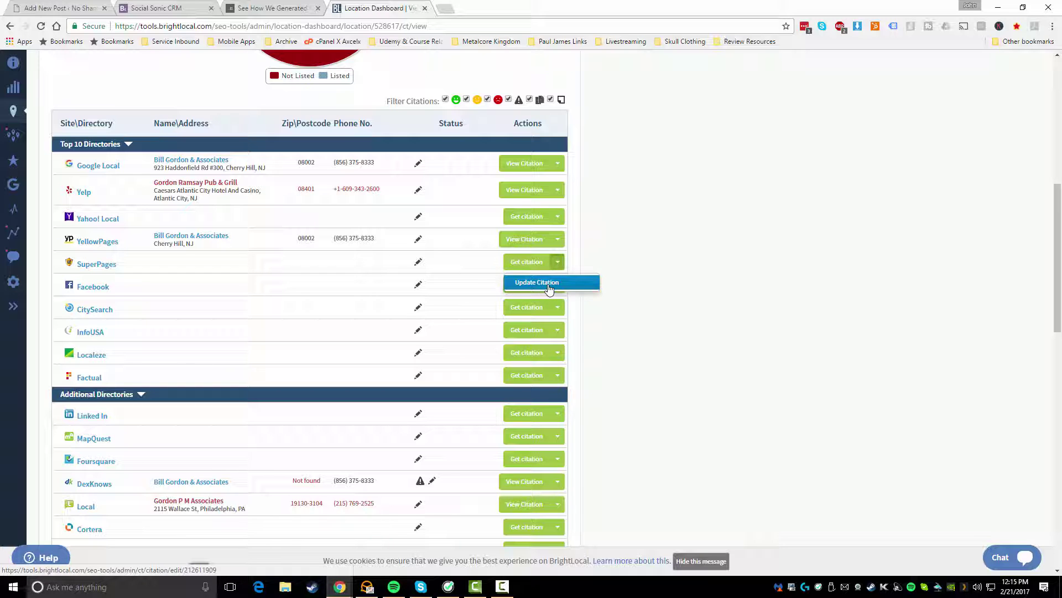
left_click(550, 285)
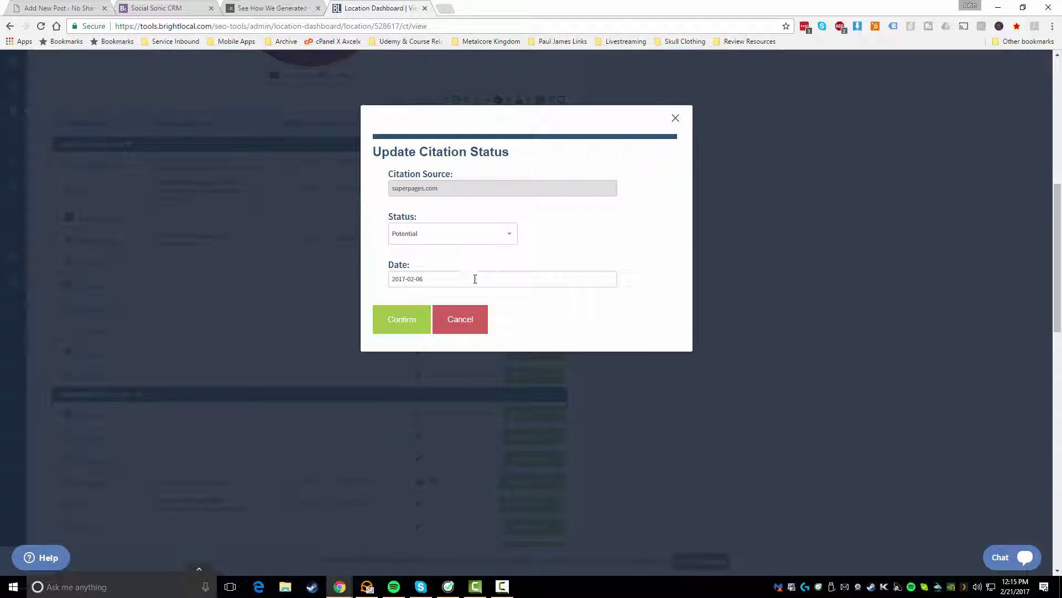
left_click(473, 237)
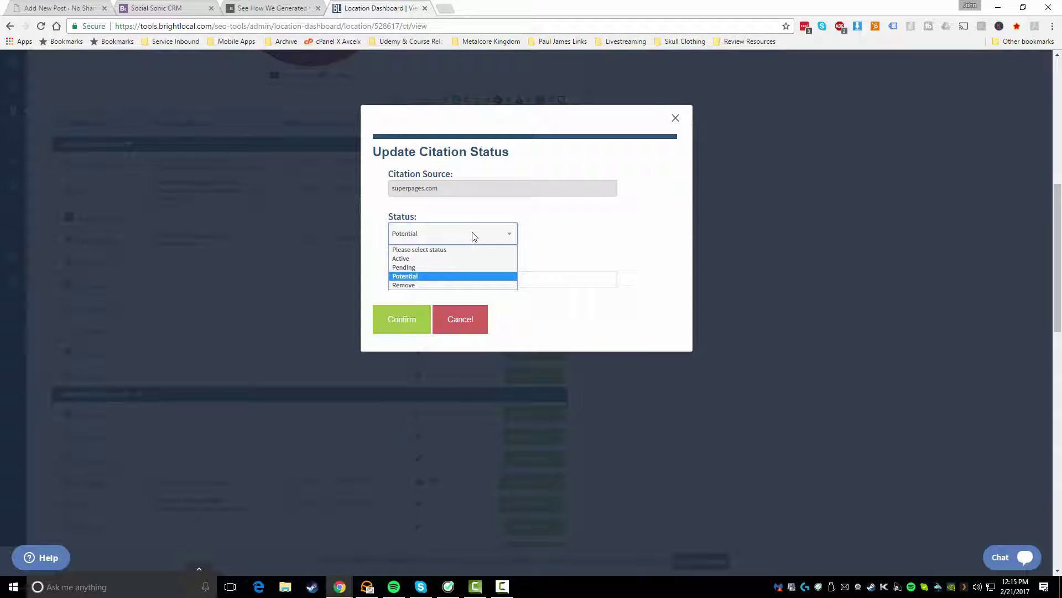
left_click(474, 237)
left_click(675, 118)
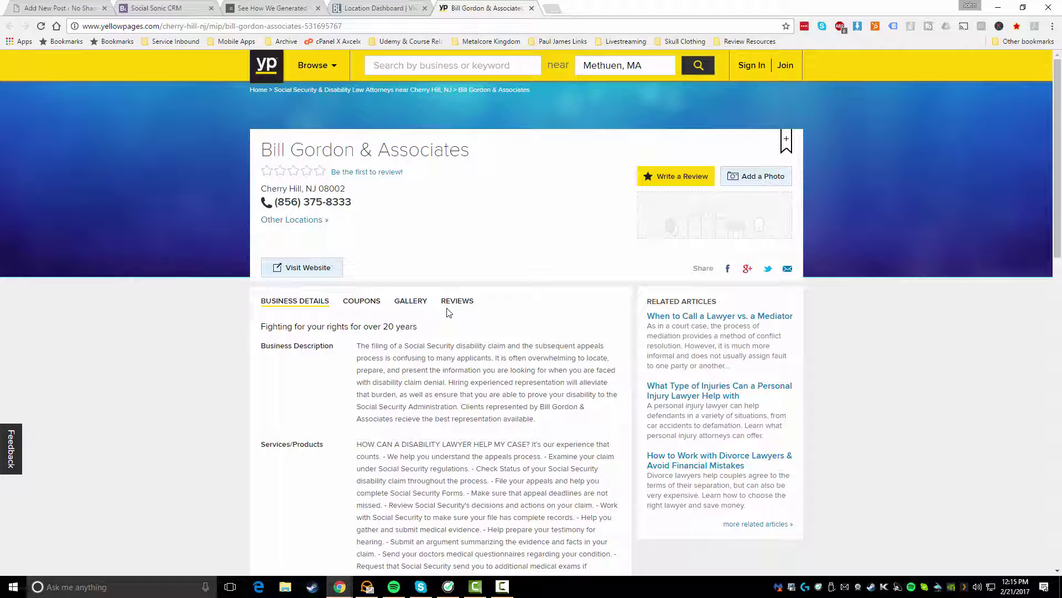
Scroll through the law firm's Yellow Pages listing on yp.com
scroll(332, 249, "down", 5)
scroll(388, 332, "up", 5)
scroll(395, 353, "down", 7)
scroll(396, 353, "down", 4)
scroll(396, 353, "up", 15)
Close the Yellow Pages tab and browse the Active Citations tab for Cherry Hill
left_click(532, 8)
scroll(289, 330, "down", 12)
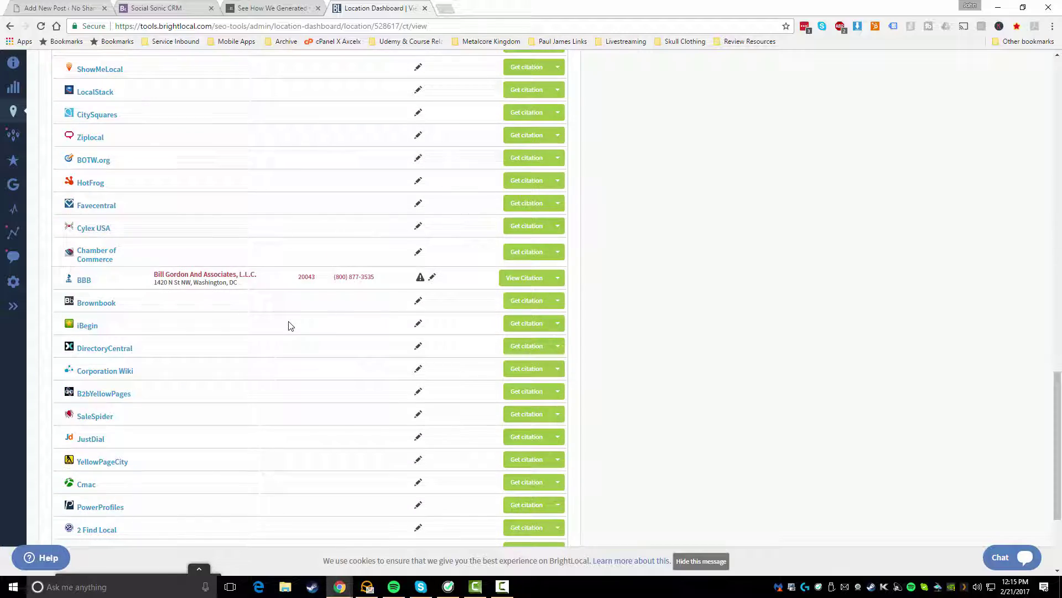
scroll(294, 331, "up", 12)
scroll(295, 332, "up", 8)
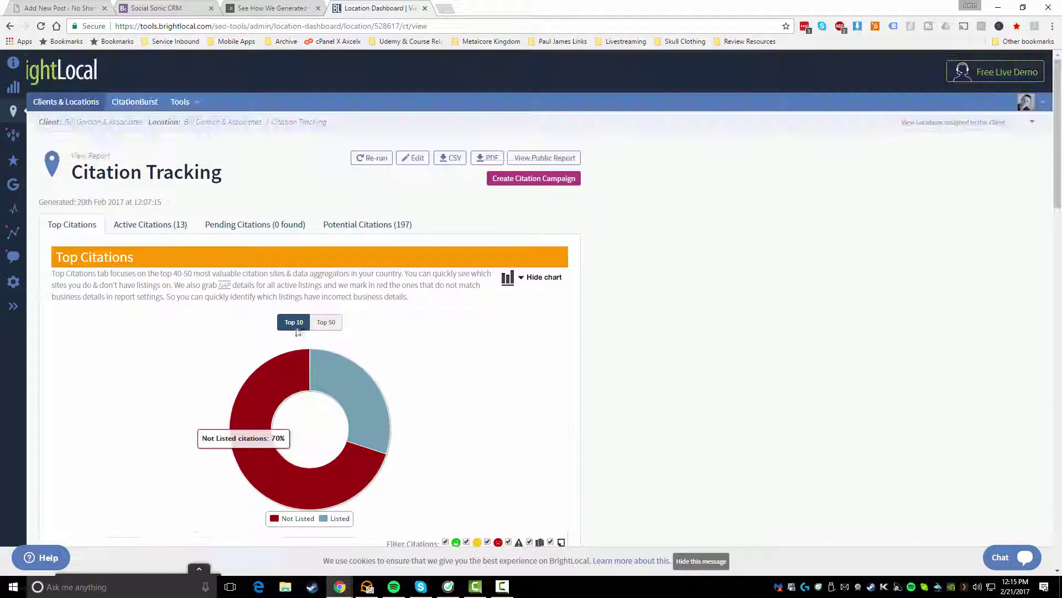
left_click(155, 228)
scroll(159, 302, "down", 2)
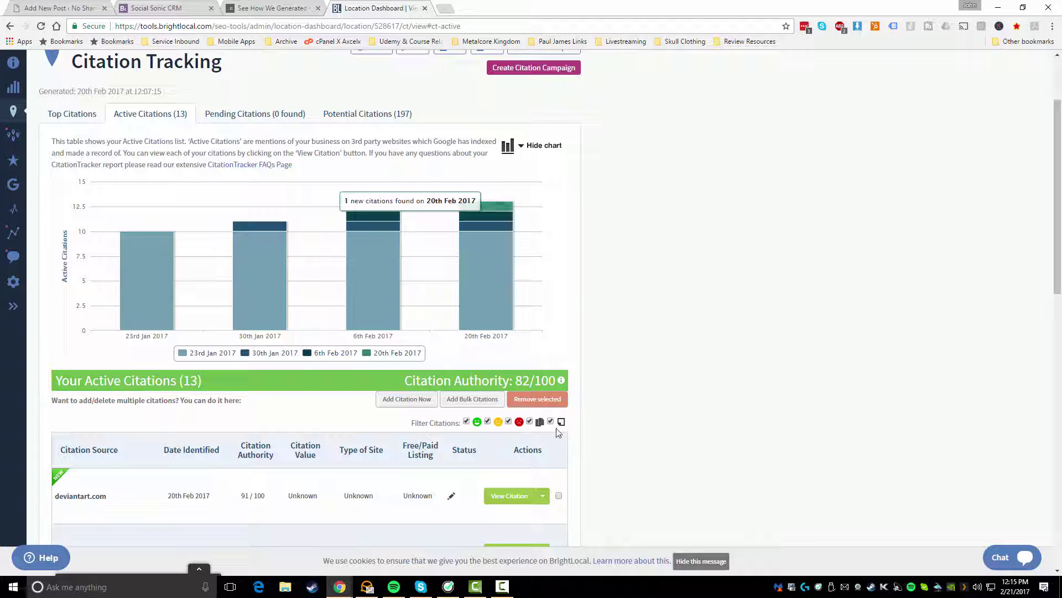
scroll(548, 429, "down", 5)
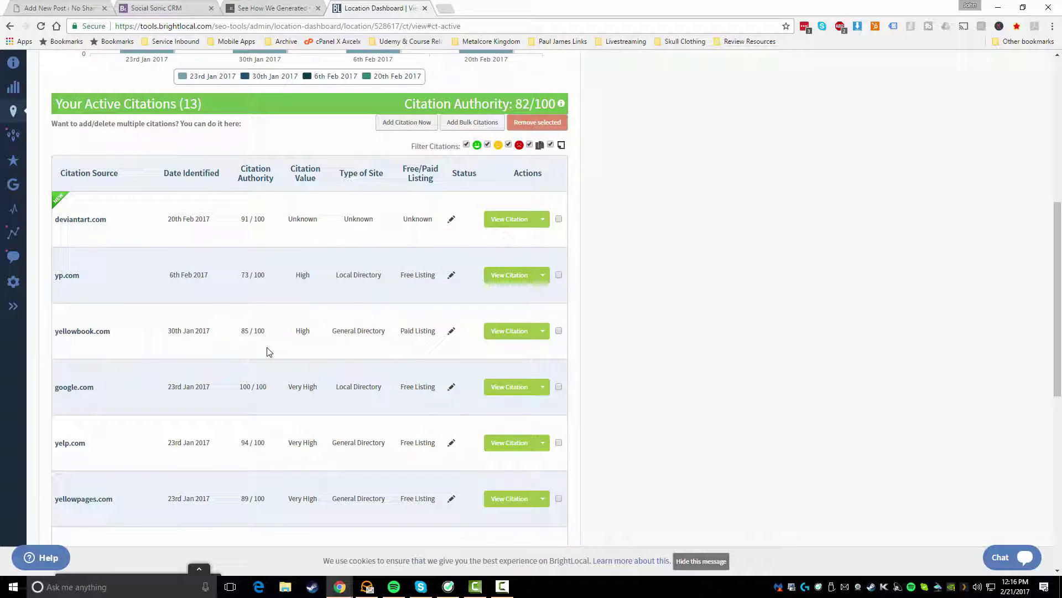
scroll(269, 352, "up", 2)
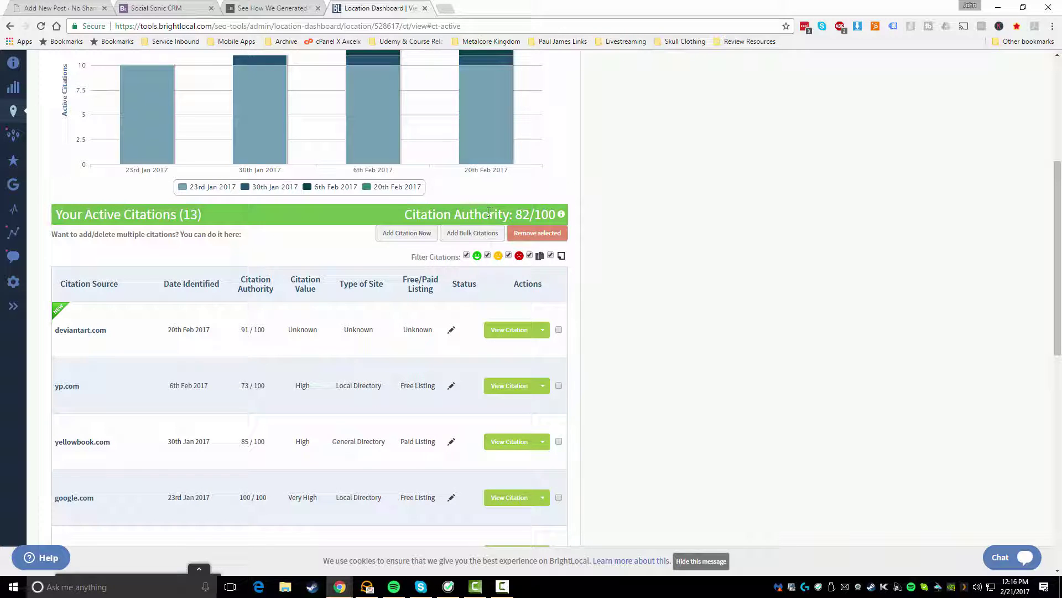
scroll(244, 260, "down", 2)
Sort by Citation Authority highest first, noting google.com's 100 and bbb.org's Paid Listing
left_click(256, 177)
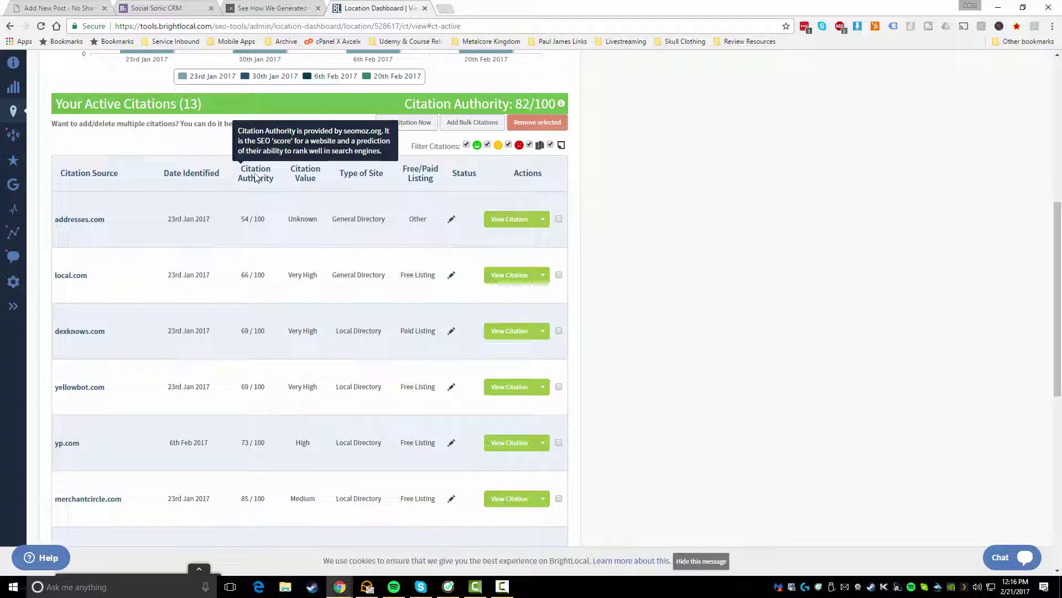
left_click(253, 179)
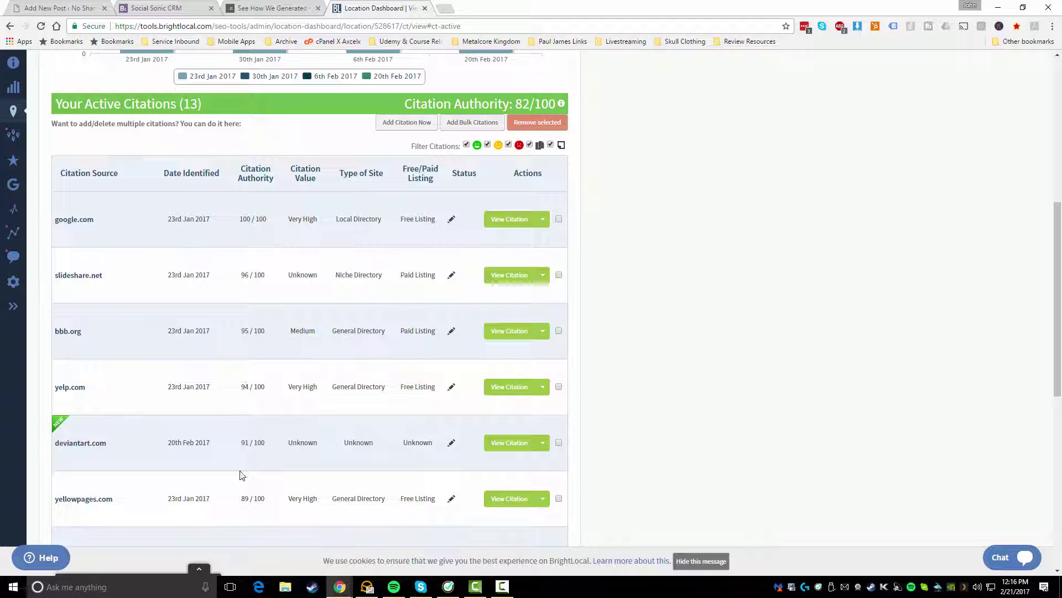
double_click(243, 218)
scroll(415, 408, "down", 4)
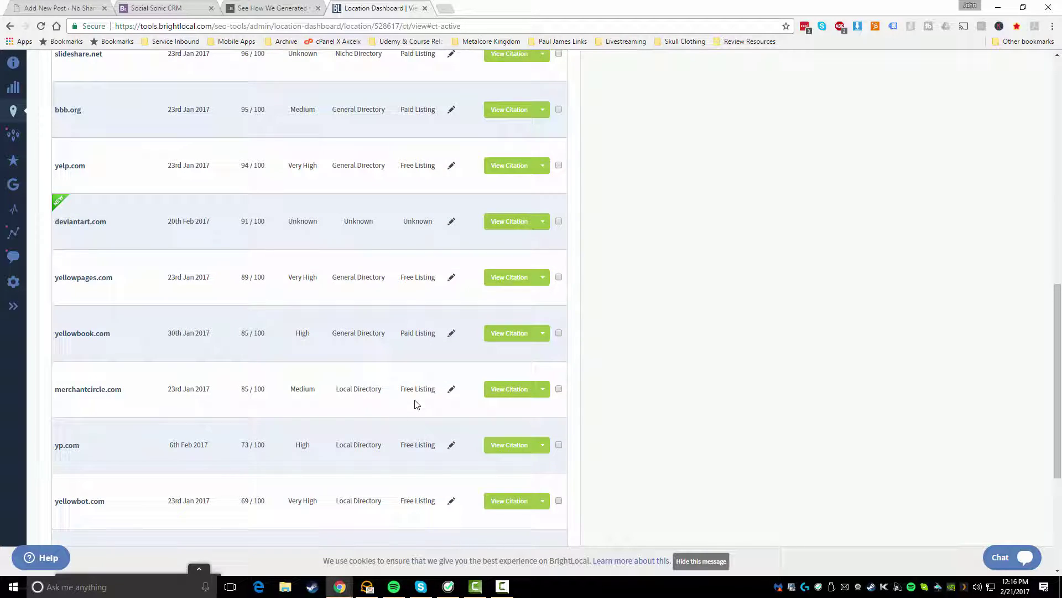
scroll(417, 404, "up", 3)
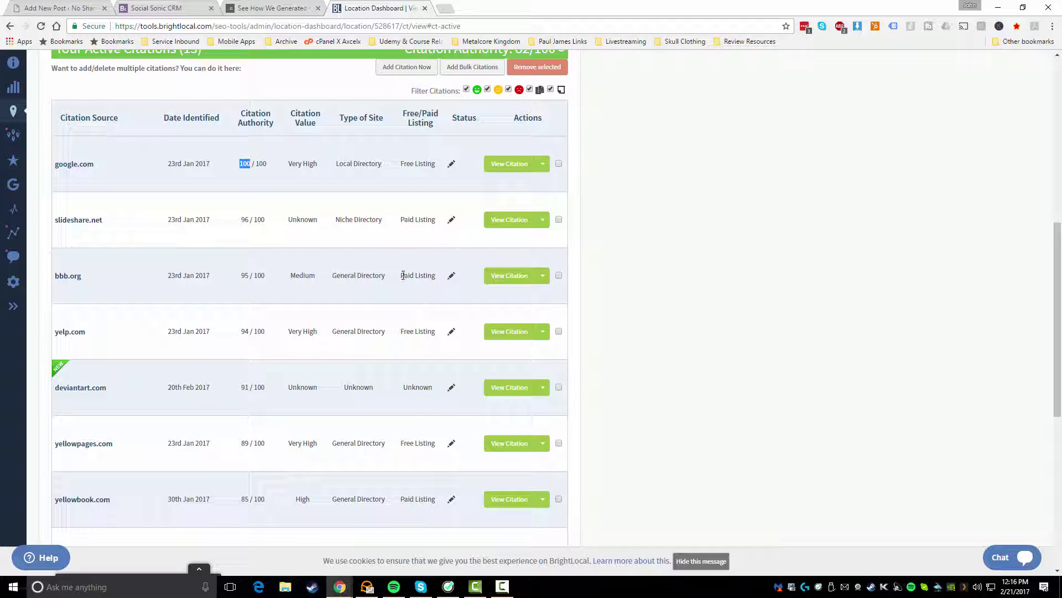
left_click_drag(402, 275, 437, 276)
Re-sort the active citations by Citation Authority with the lowest score first
scroll(89, 391, "down", 1)
scroll(95, 391, "down", 5)
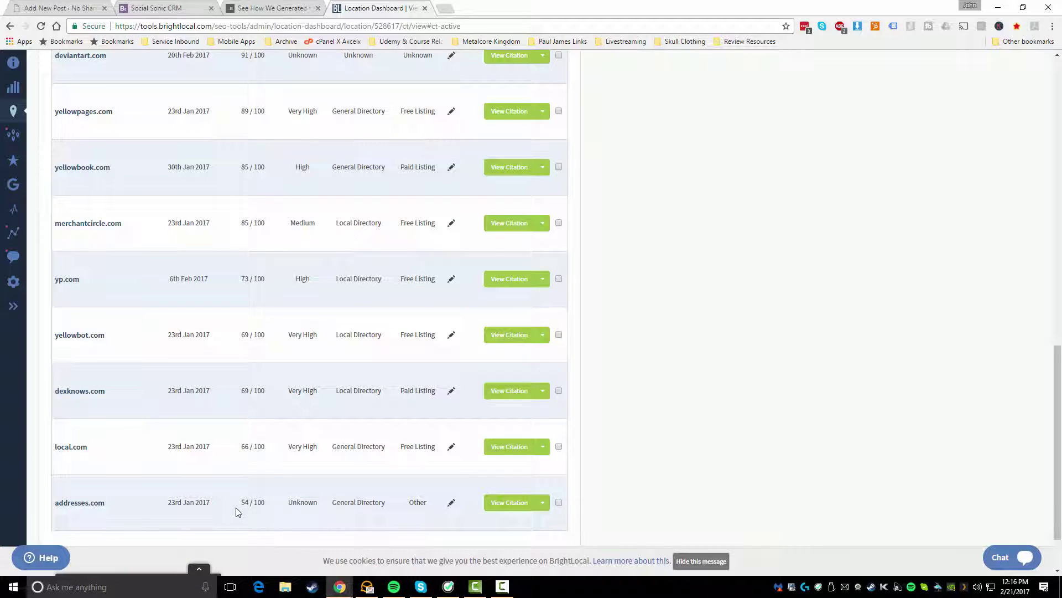
scroll(237, 504, "up", 6)
left_click(250, 285)
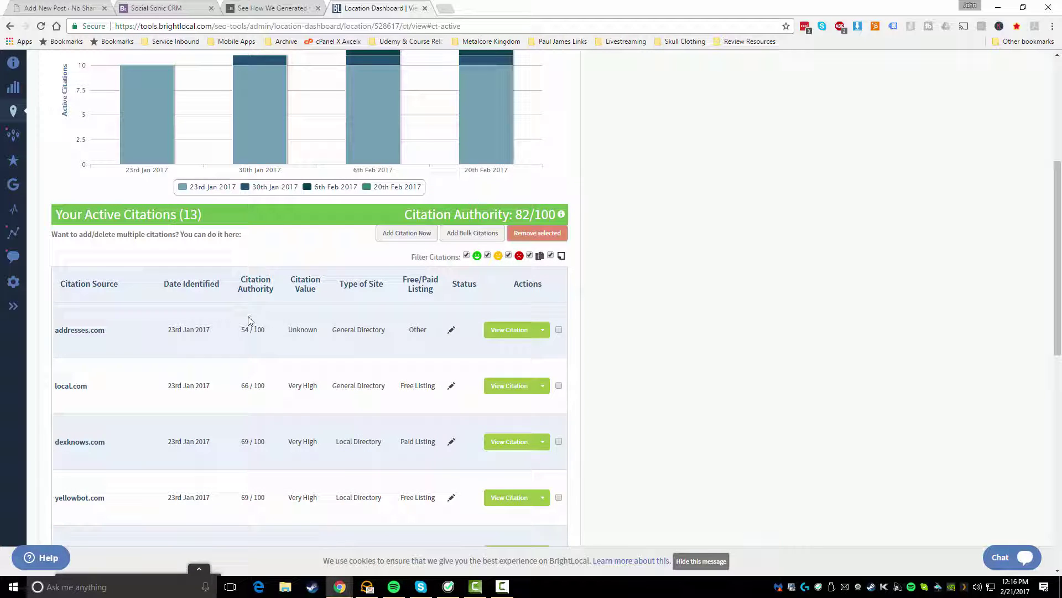
scroll(91, 332, "down", 2)
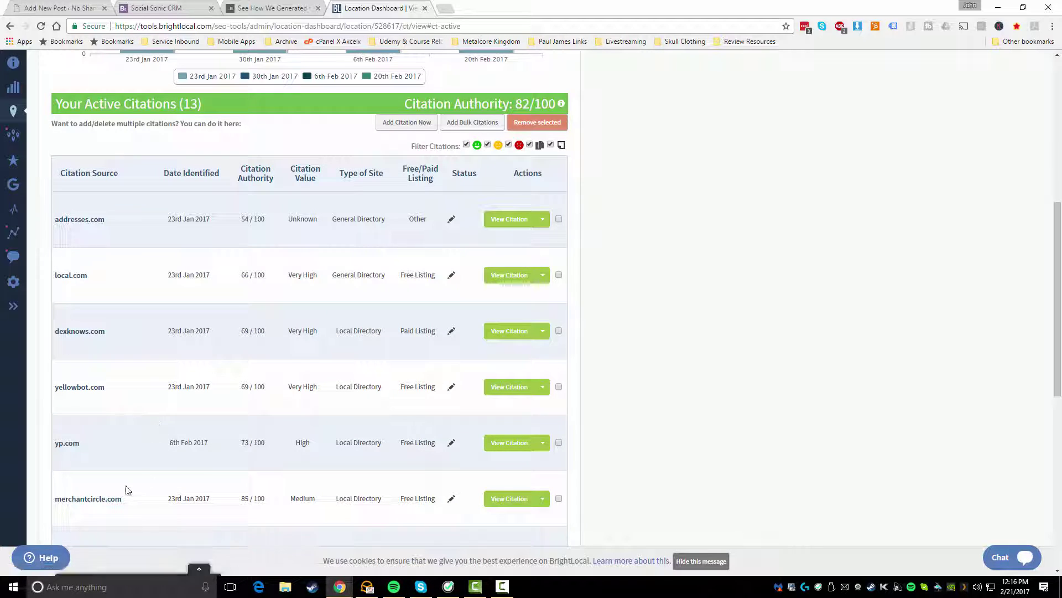
scroll(100, 408, "up", 6)
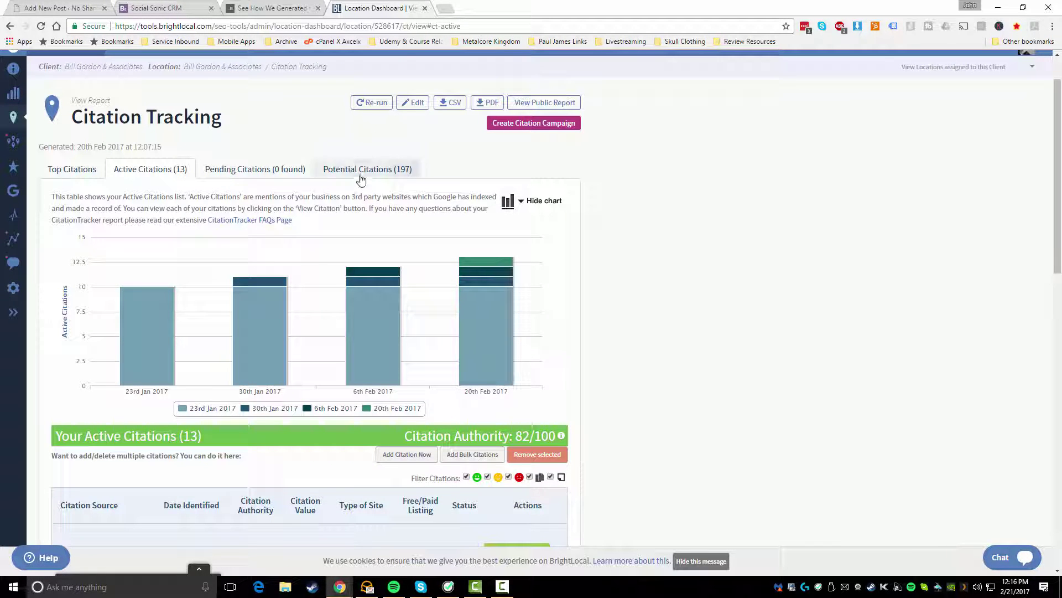
Scroll through the Potential Citations (197) table of competitor listings
scroll(290, 408, "down", 4)
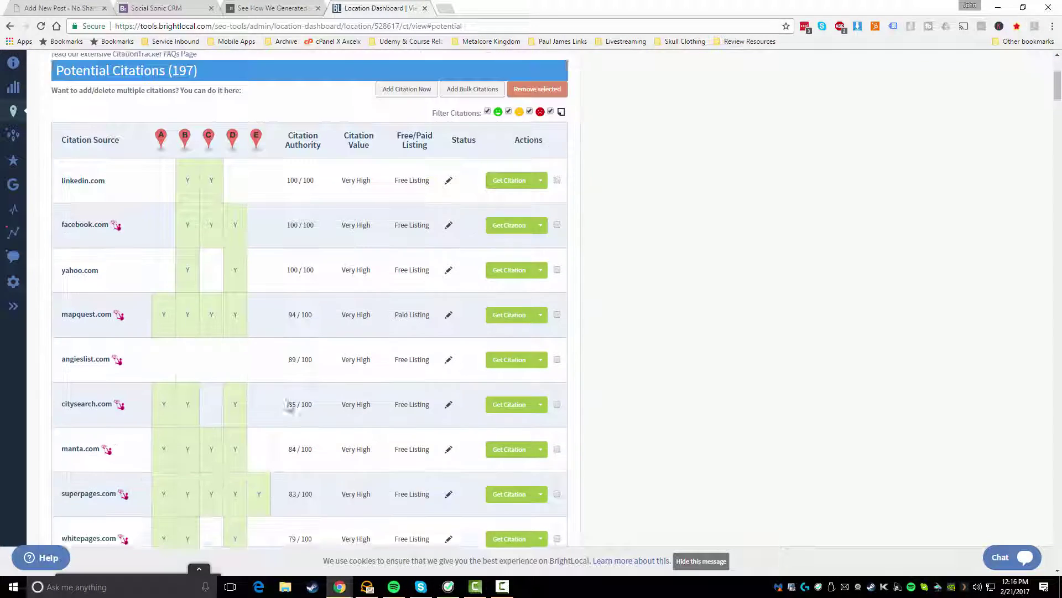
scroll(193, 339, "up", 2)
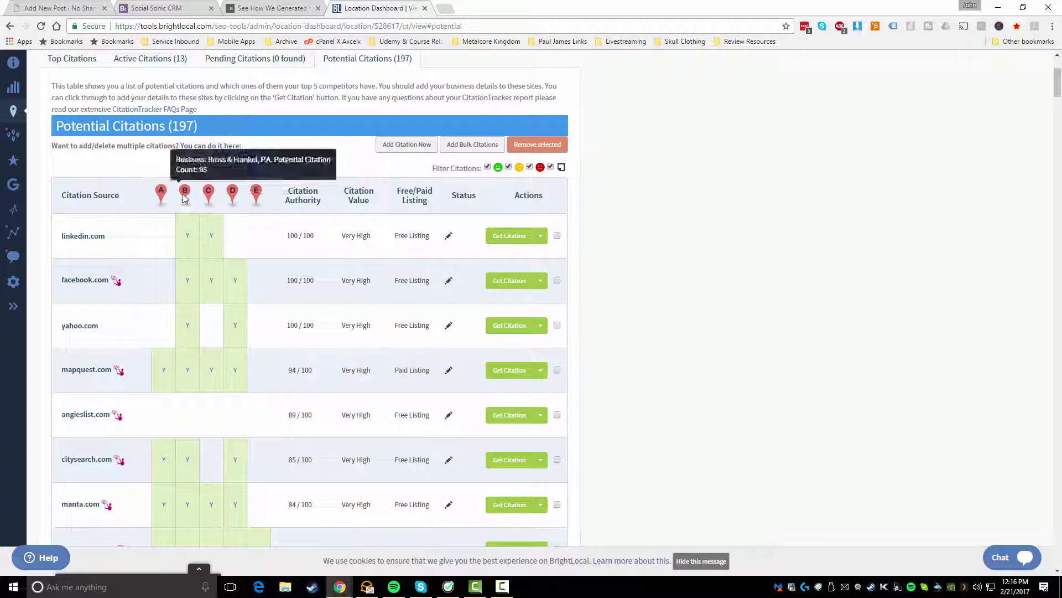
mouse_move(205, 198)
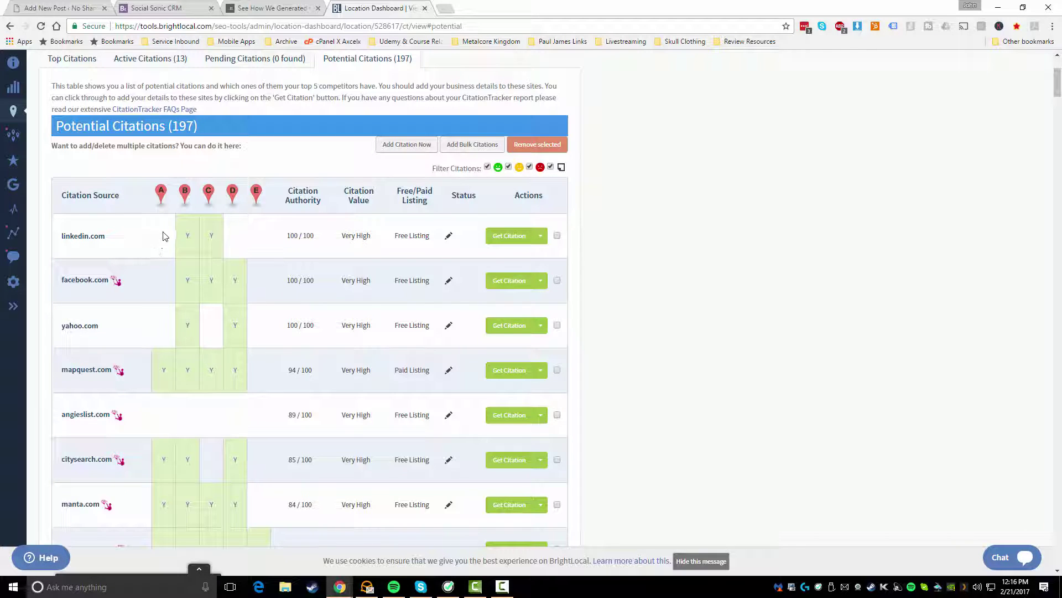
scroll(260, 437, "down", 15)
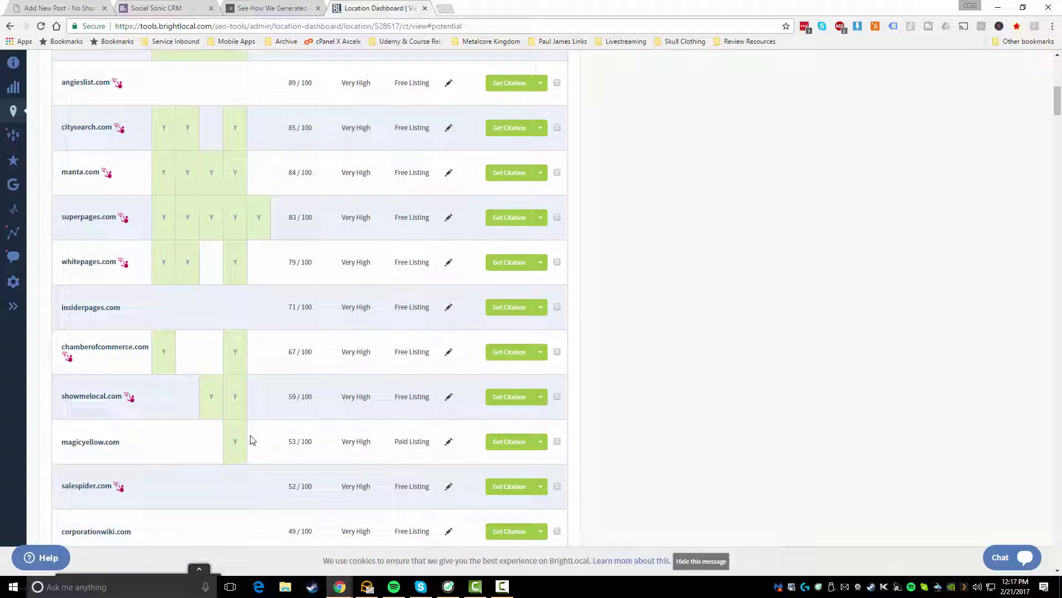
scroll(253, 437, "up", 15)
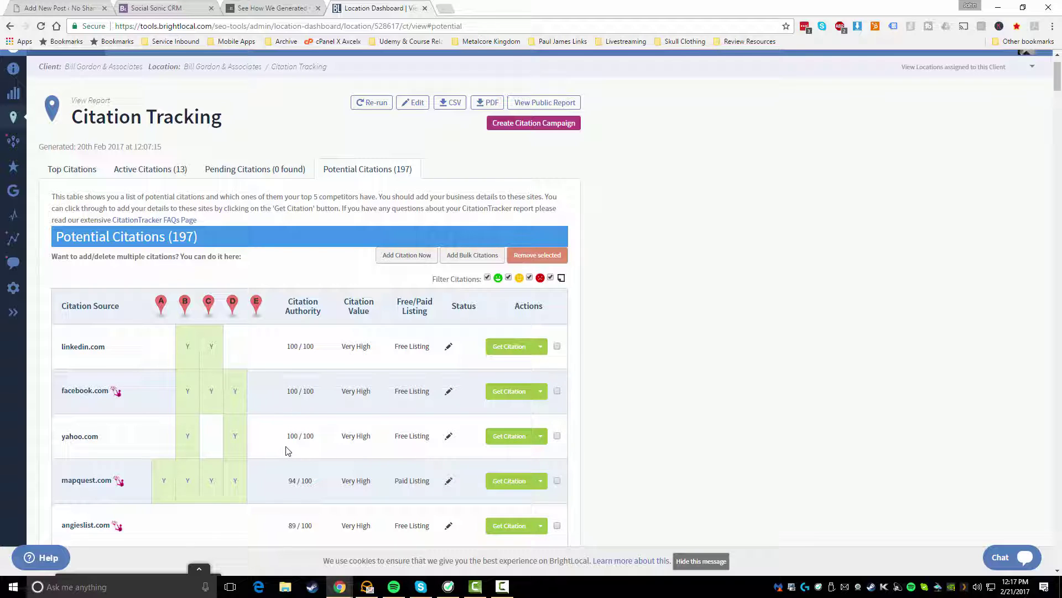
scroll(285, 451, "down", 20)
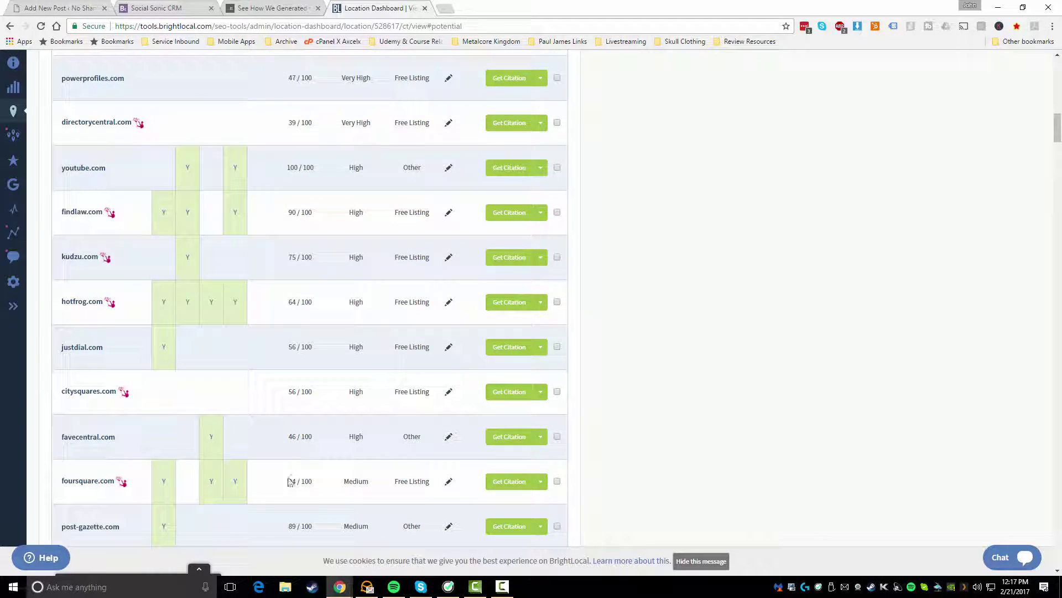
scroll(288, 486, "up", 5)
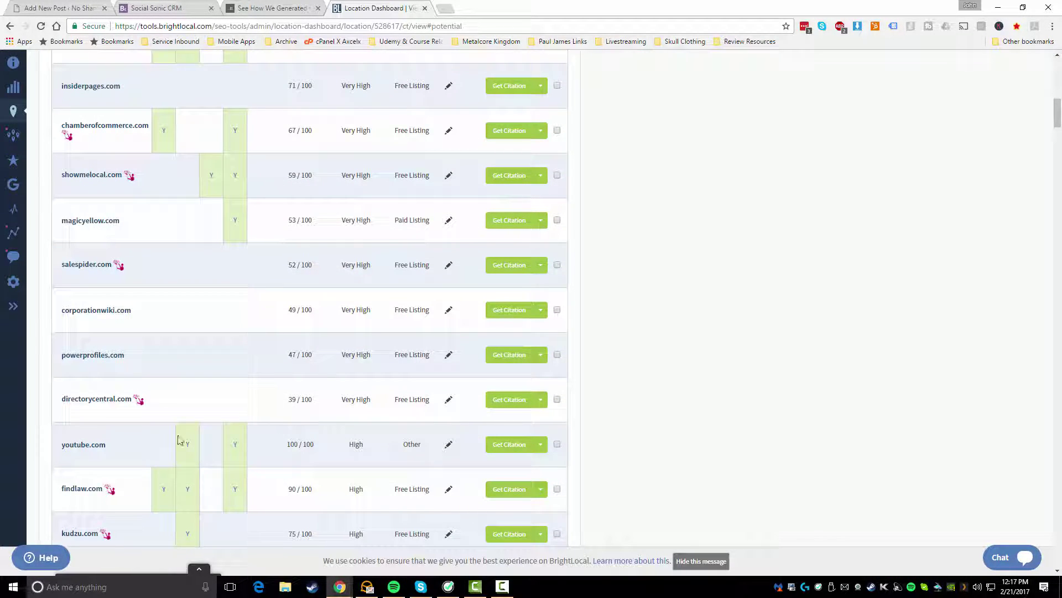
scroll(260, 444, "up", 15)
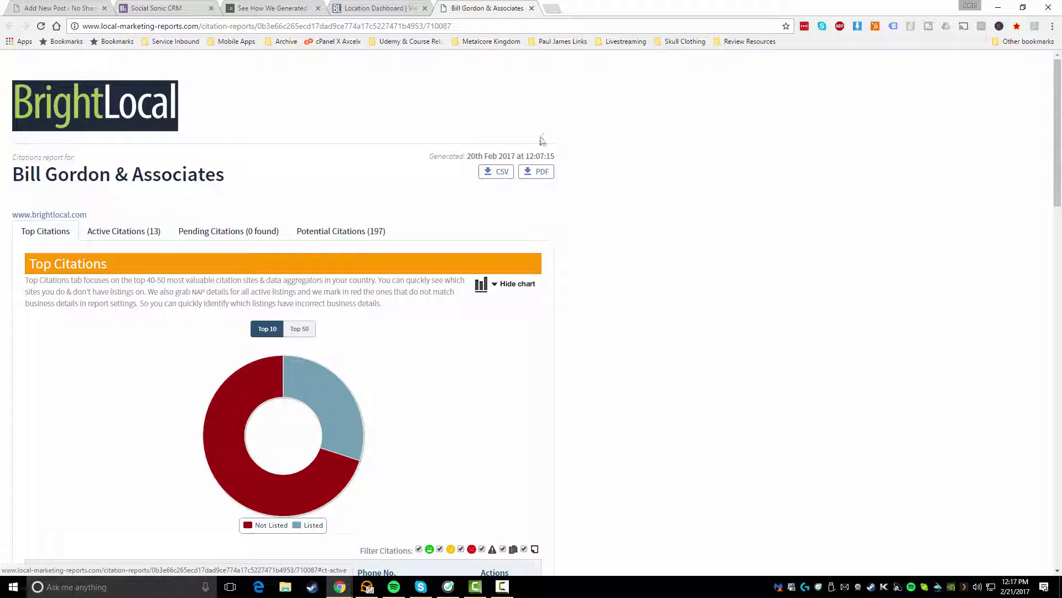
Close the public citations report and scroll Potential Citations, led by linkedin.com, facebook.com and yahoo.com
scroll(484, 327, "down", 2)
scroll(598, 94, "up", 2)
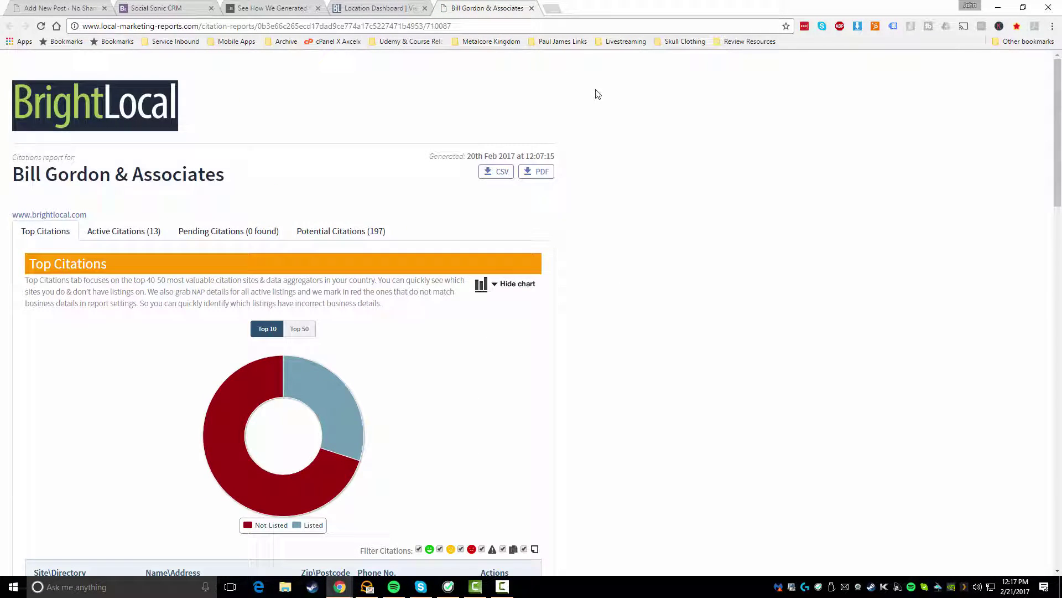
left_click(531, 9)
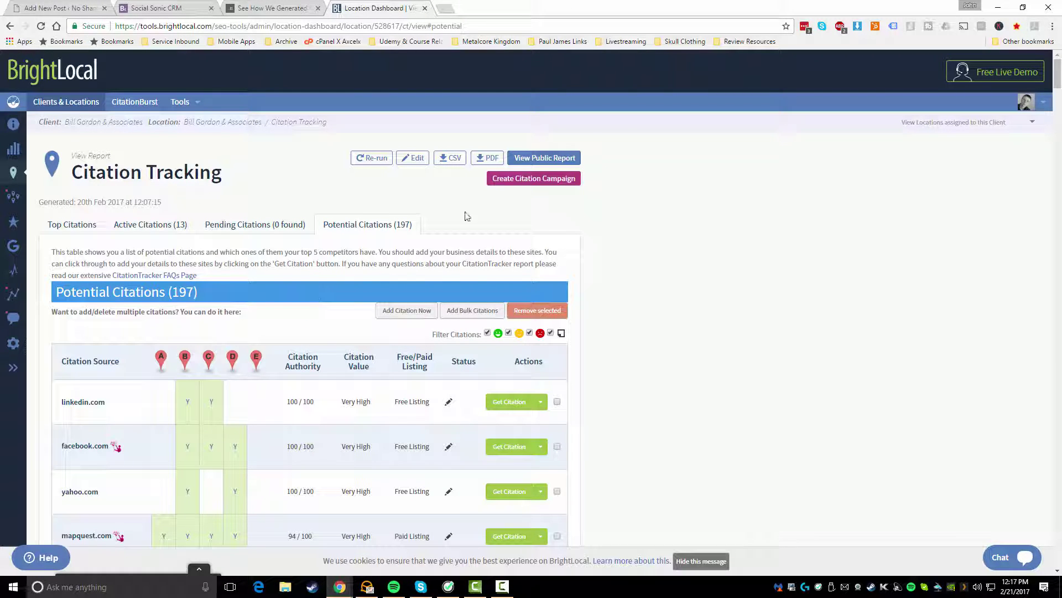
left_click(467, 159)
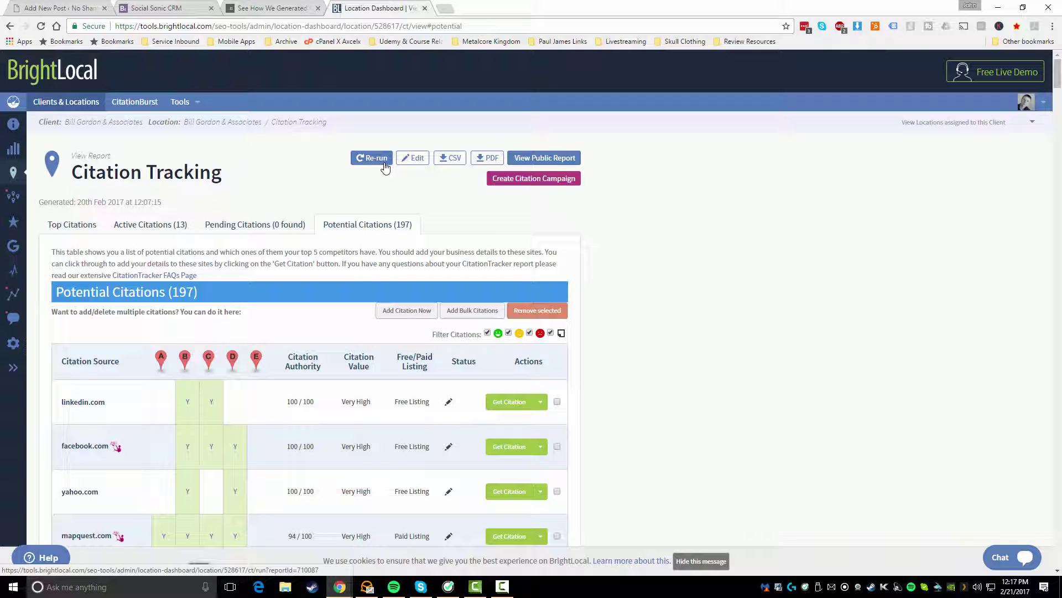
scroll(398, 247, "down", 20)
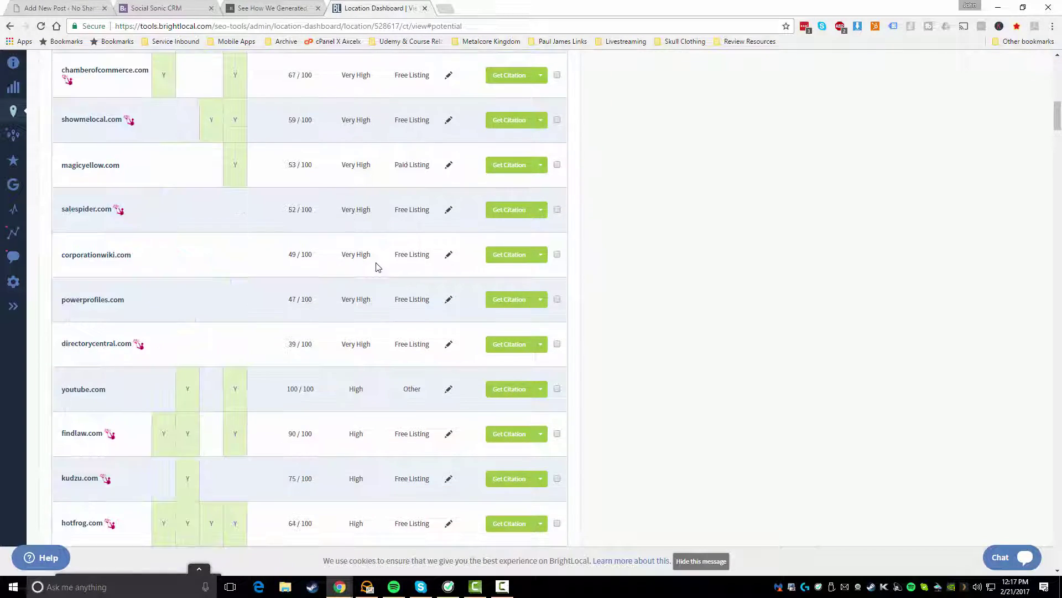
scroll(377, 267, "up", 20)
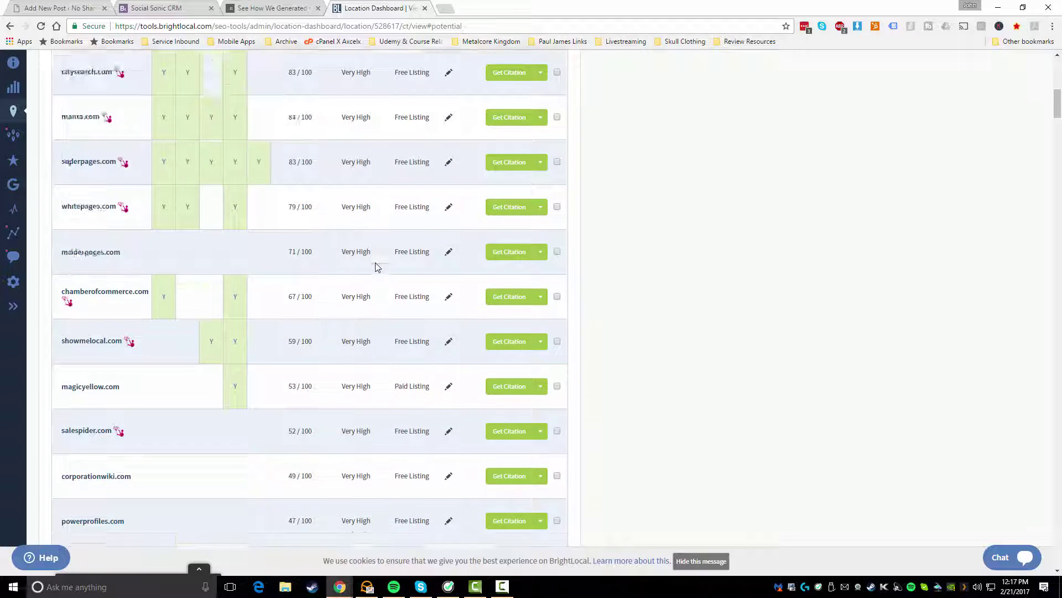
scroll(377, 267, "up", 2)
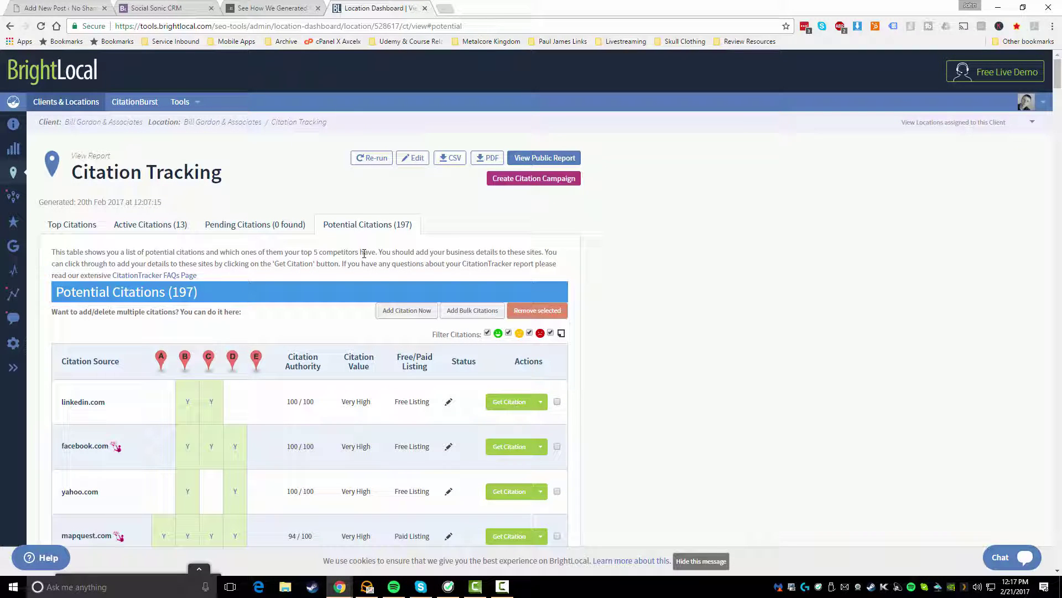
Open the CitationBurst page, showing no citations being built for this location
left_click(22, 297)
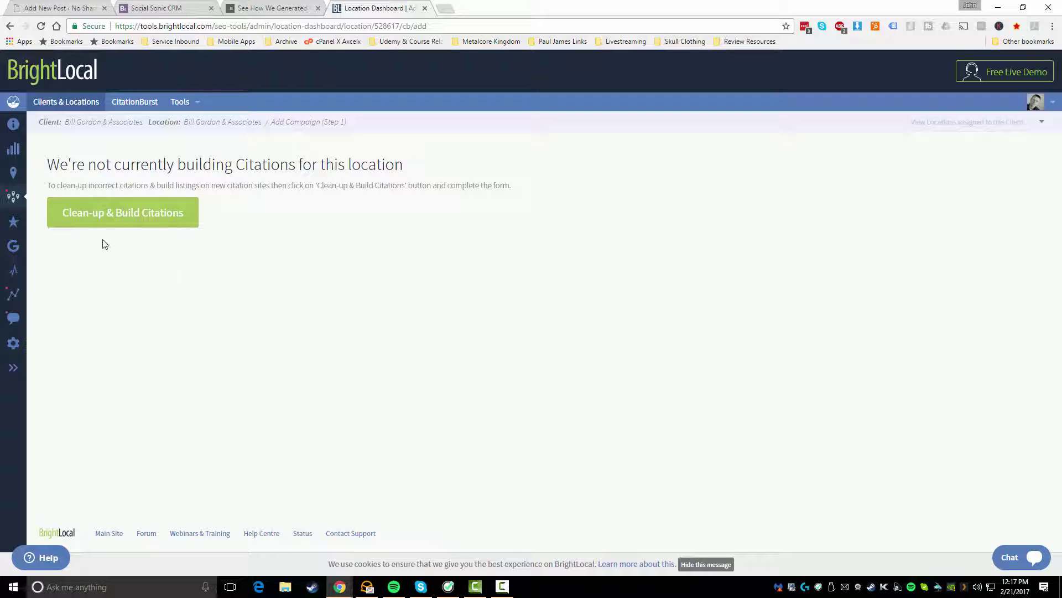
Open the location's Reviews & Ratings report
left_click(13, 221)
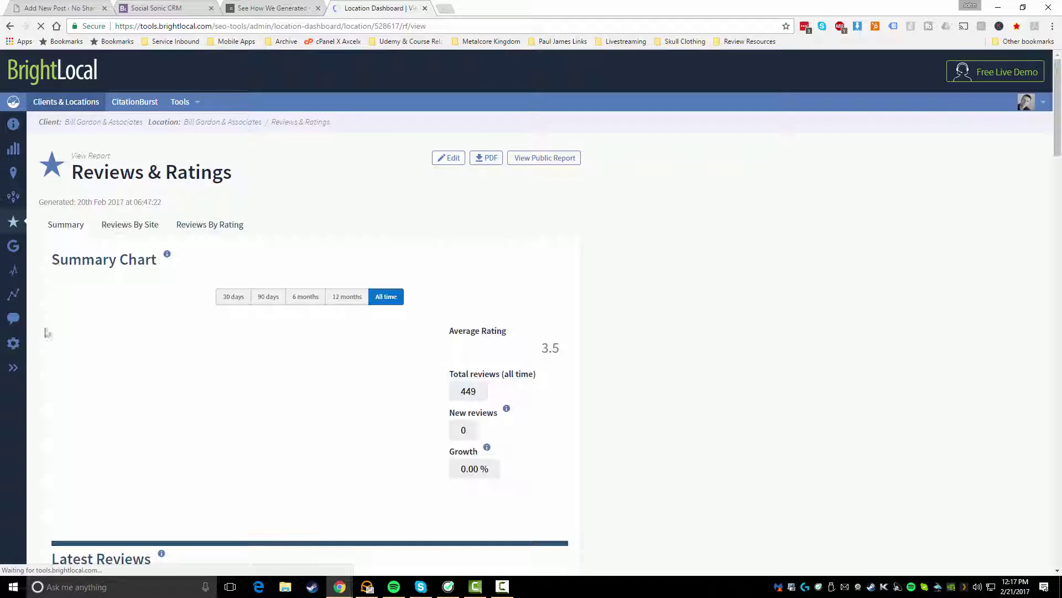
Highlight the 449 total reviews and scroll through the summary chart and Latest Reviews
double_click(467, 394)
scroll(350, 395, "down", 6)
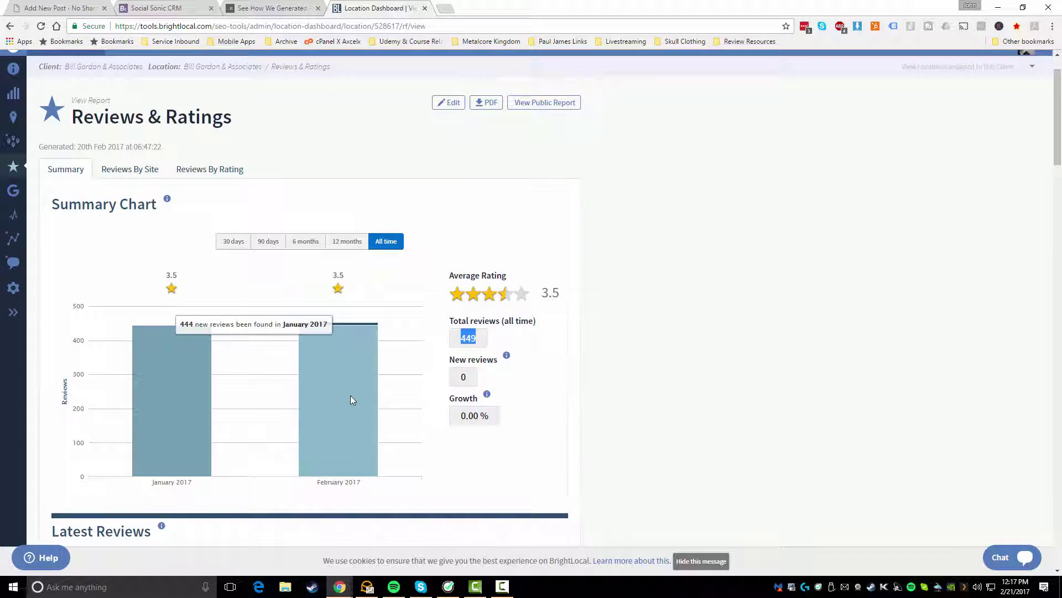
scroll(350, 398, "down", 6)
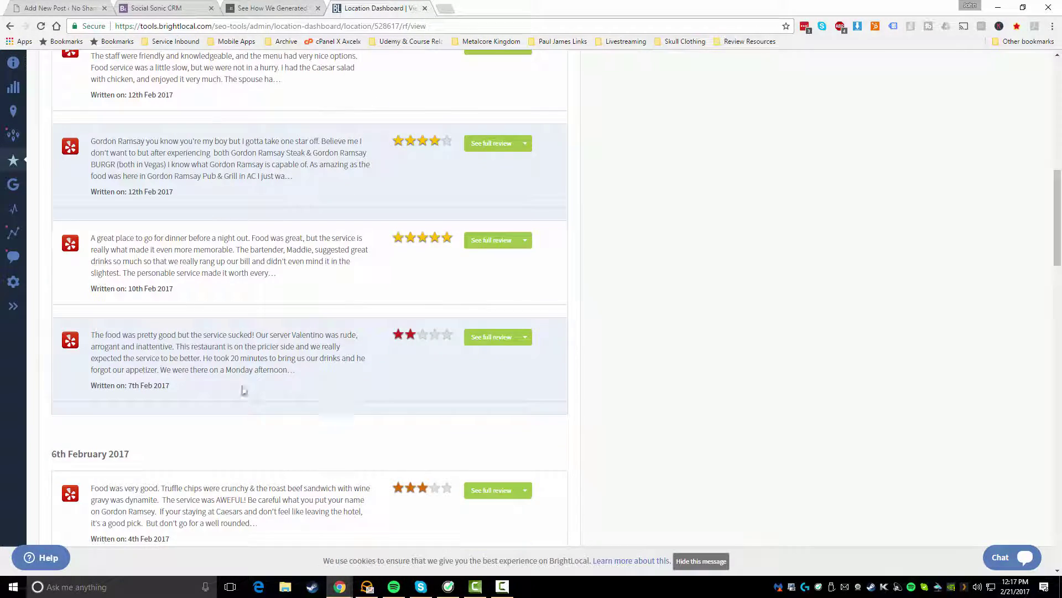
scroll(204, 377, "up", 8)
scroll(203, 377, "up", 4)
scroll(141, 244, "down", 10)
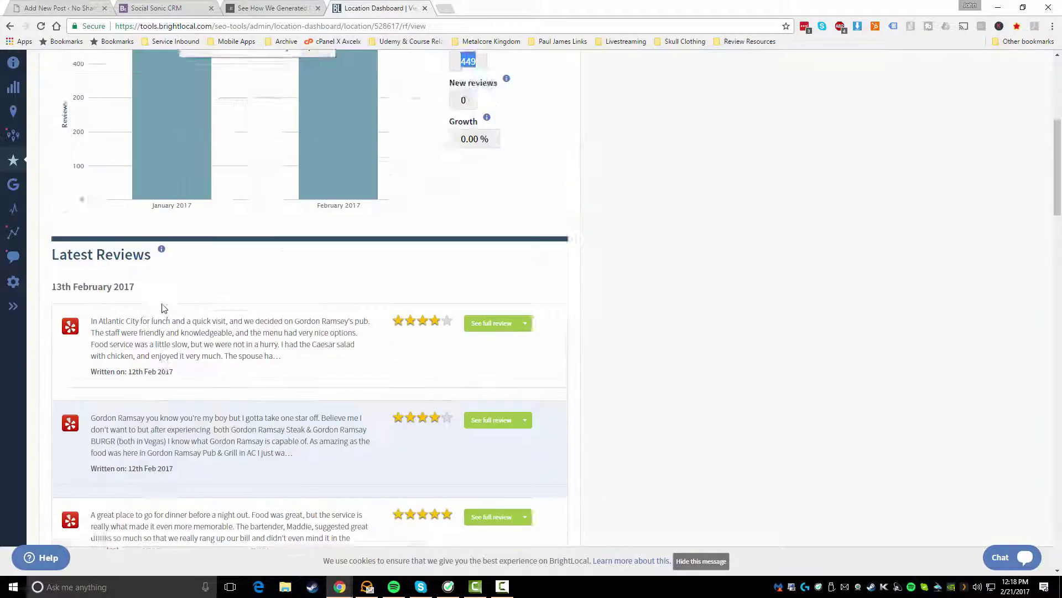
scroll(121, 314, "down", 20)
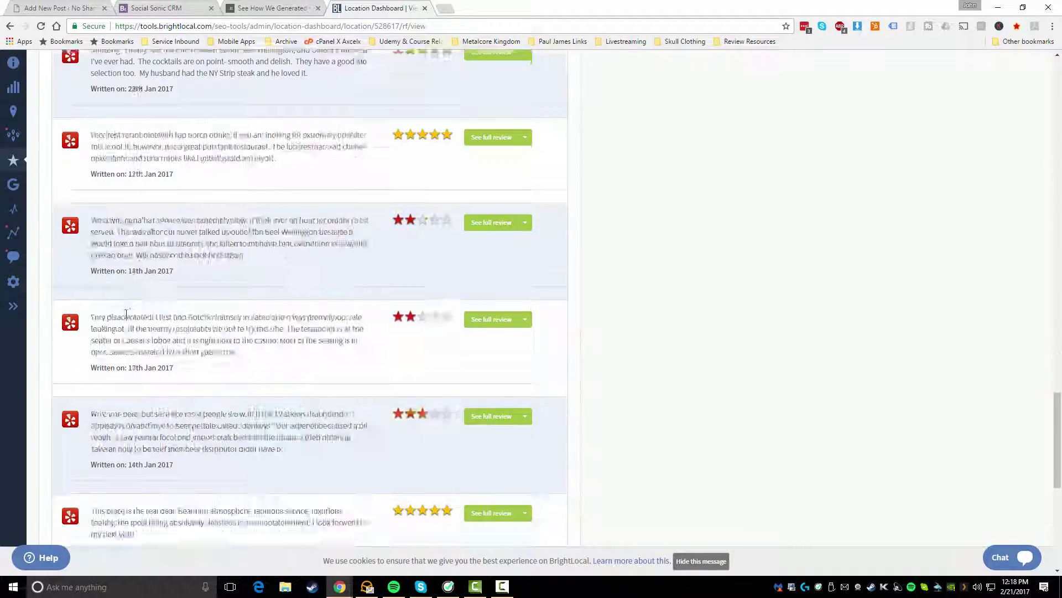
scroll(156, 388, "down", 3)
scroll(172, 391, "up", 15)
scroll(172, 390, "up", 20)
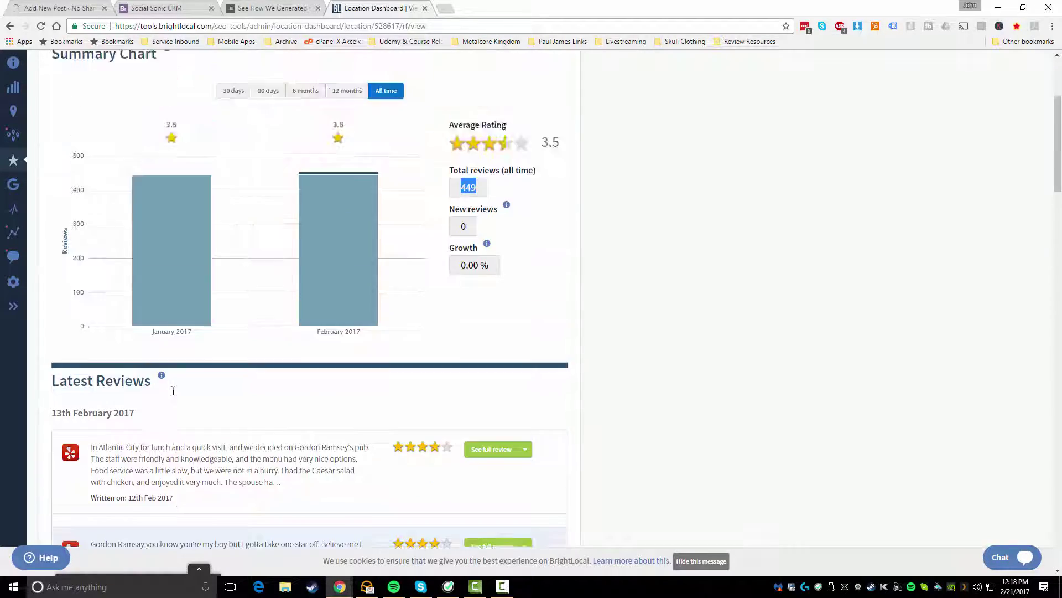
scroll(172, 391, "down", 7)
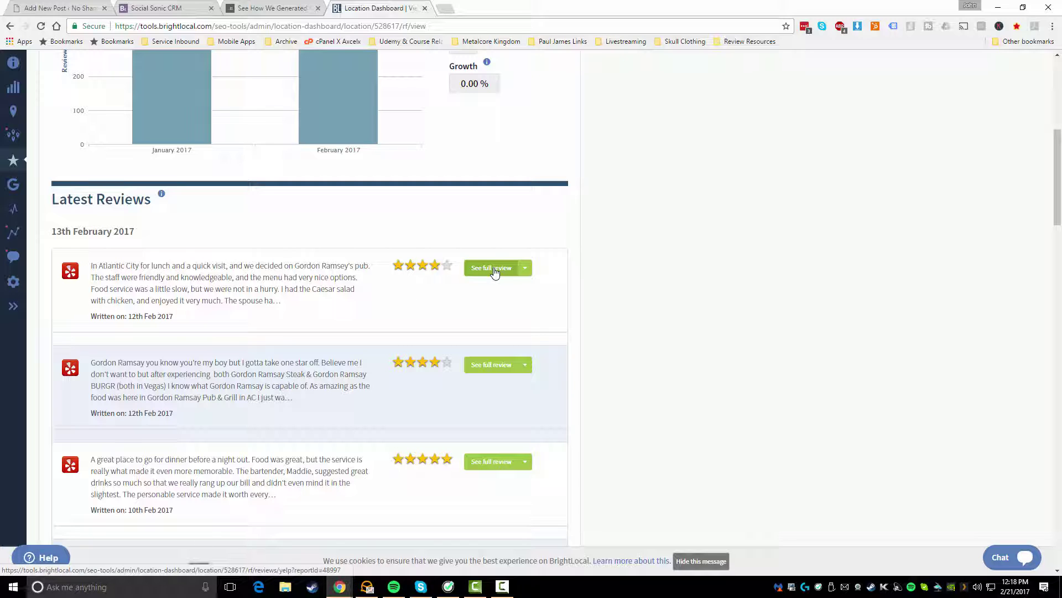
Show the respond option on the first review, then mark 0 new reviews and 0.00% growth
left_click(525, 267)
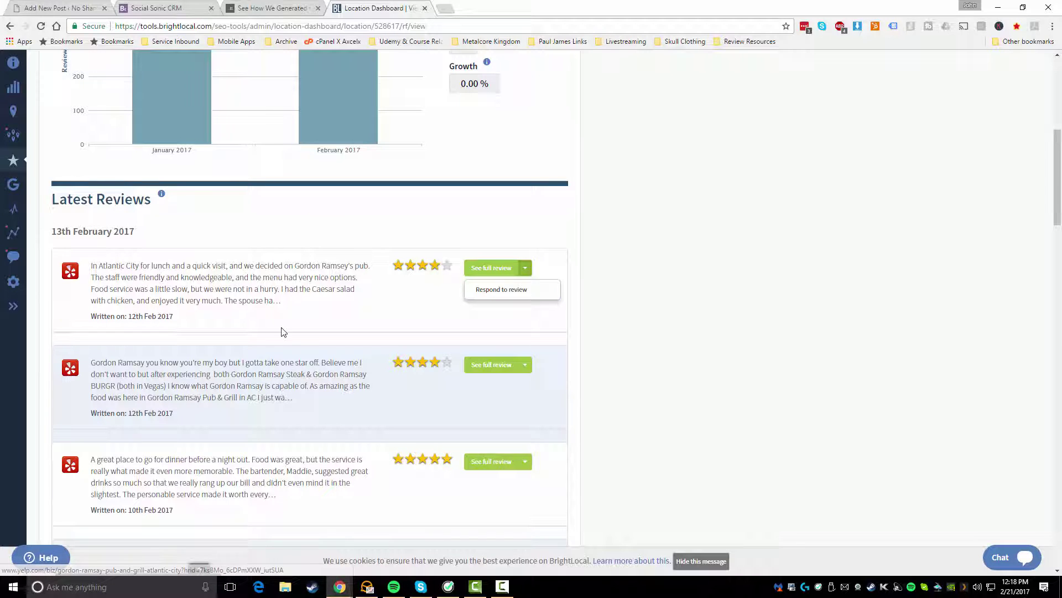
scroll(280, 332, "up", 6)
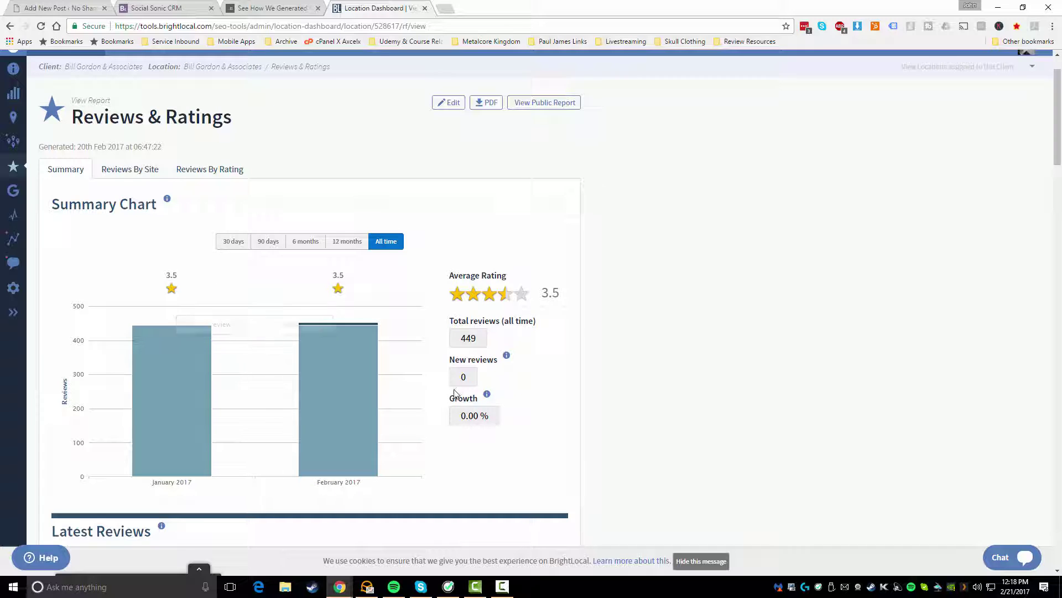
double_click(473, 377)
triple_click(495, 415)
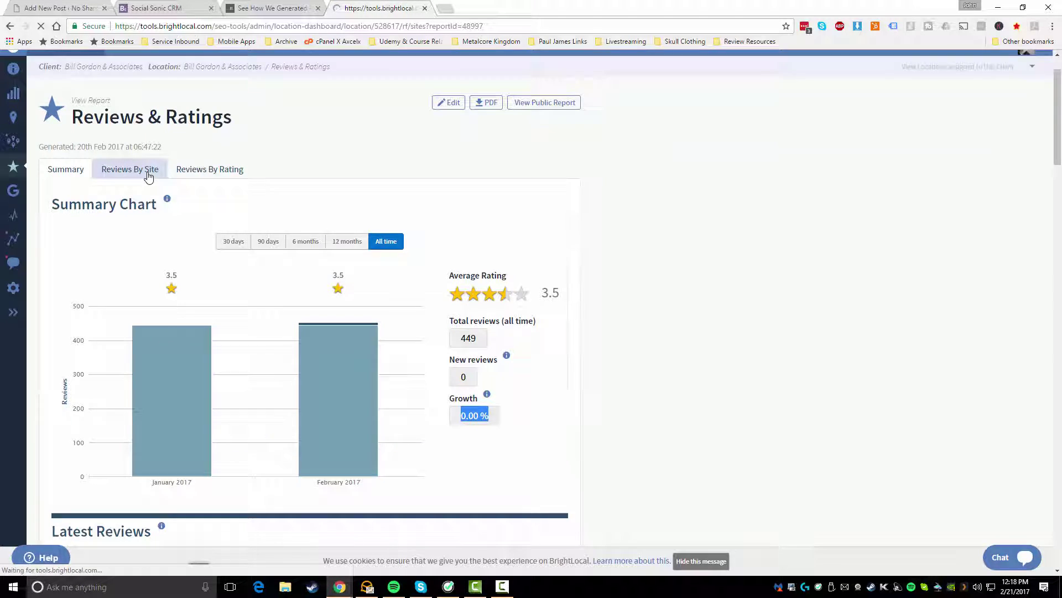
Look over the reviews broken down by site
left_click(145, 169)
scroll(138, 302, "down", 2)
scroll(256, 348, "down", 2)
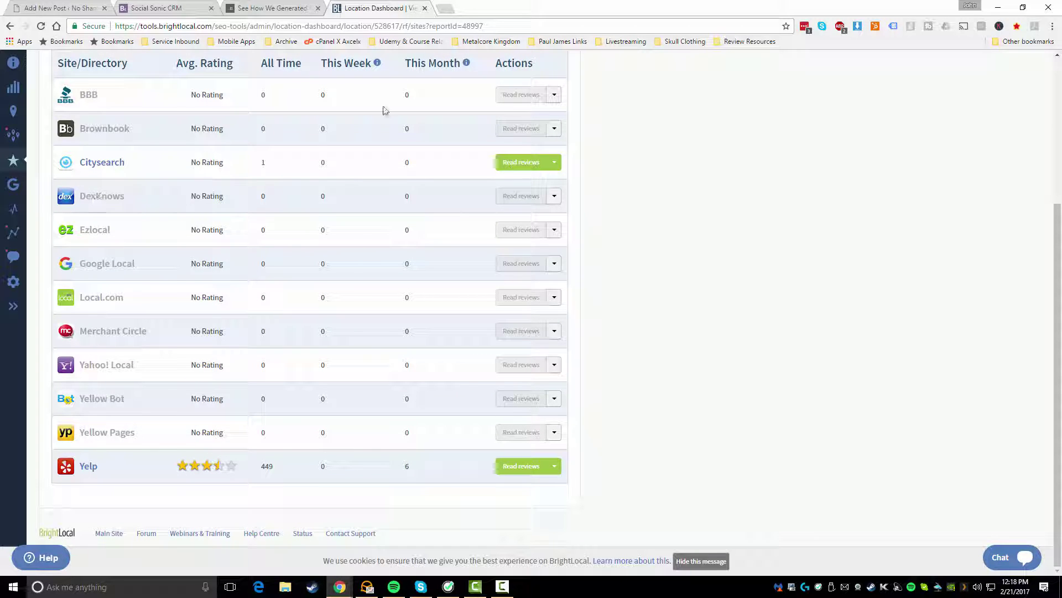
scroll(259, 442, "up", 4)
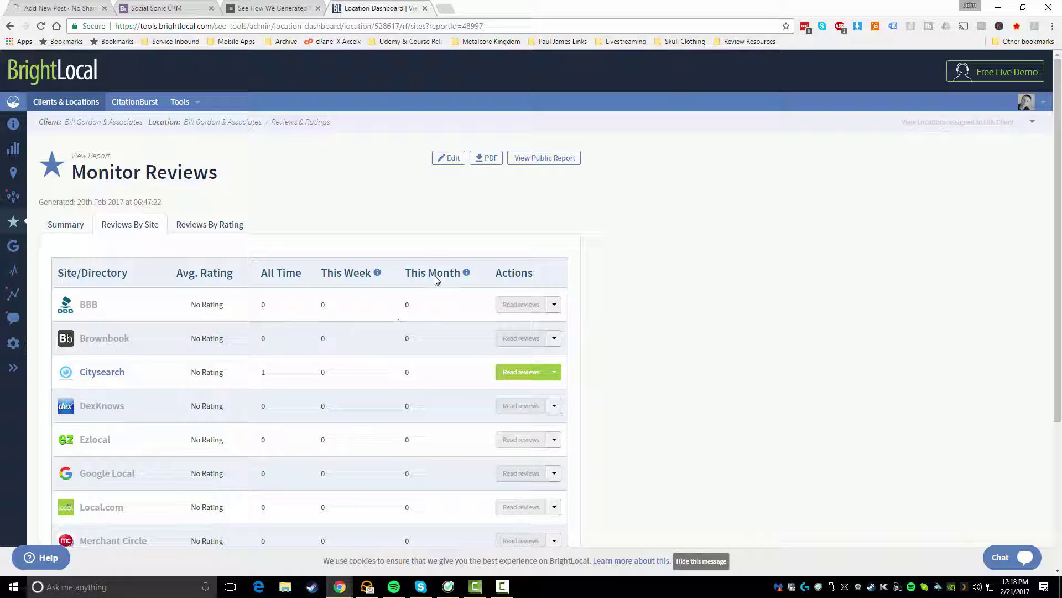
Show Reviews By Rating (91 five-star, 69 four-star, 45 three-star) and list only 4-star reviews
left_click(218, 226)
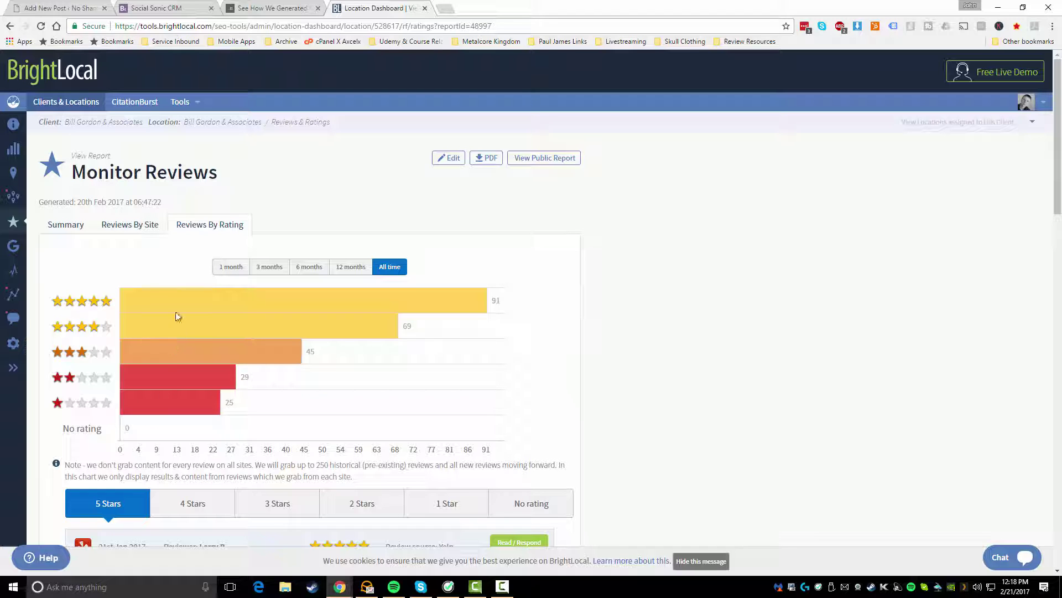
scroll(177, 310, "down", 2)
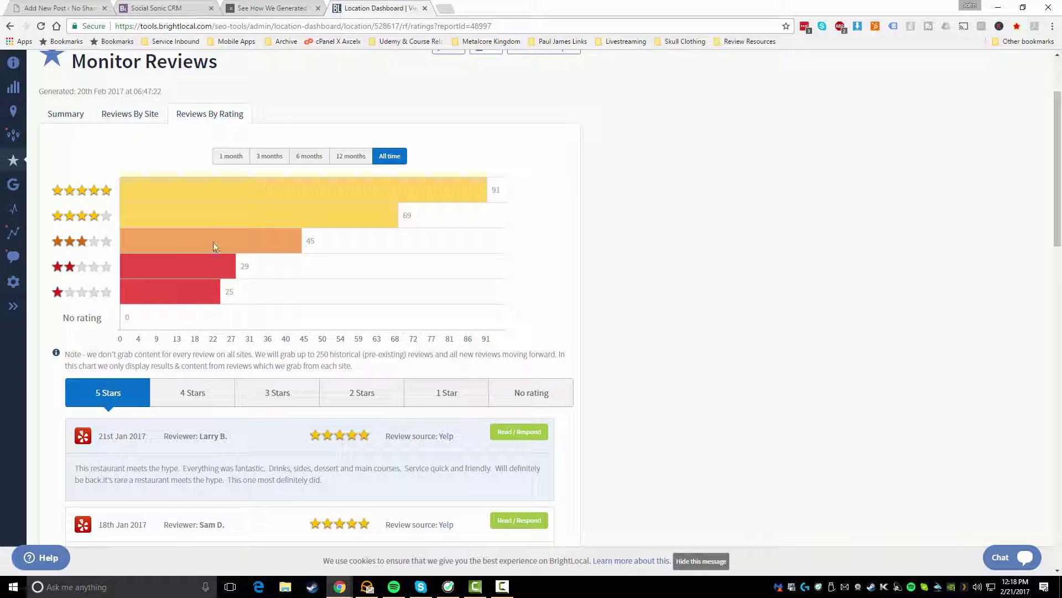
scroll(204, 517, "down", 4)
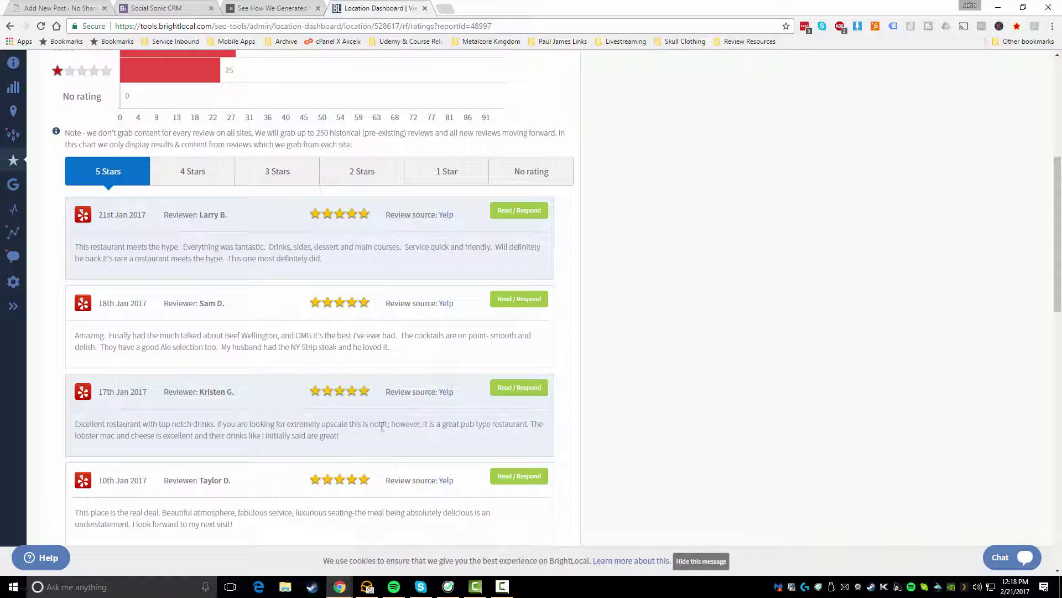
scroll(335, 464, "up", 3)
left_click(201, 339)
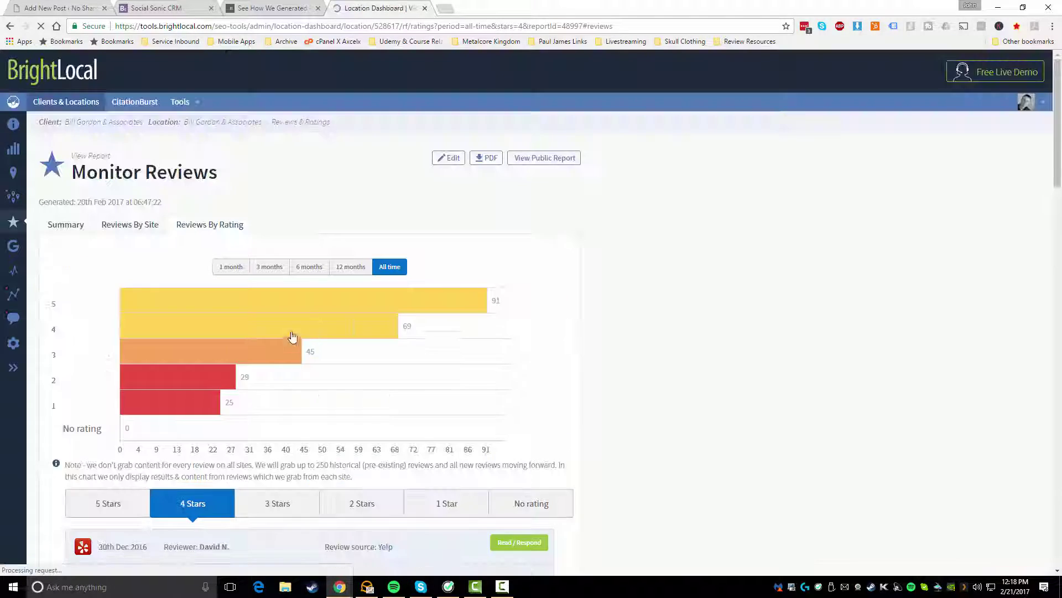
scroll(261, 455, "down", 10)
scroll(262, 455, "up", 10)
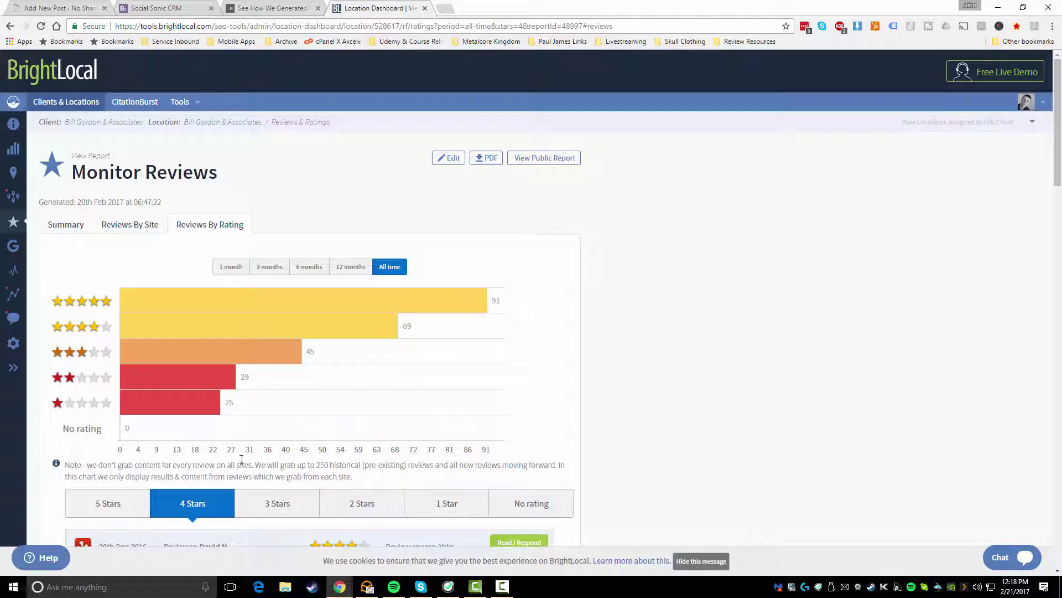
Show the Other Ranking Factors table and highlight the missing city and state title-tag checks
left_click(17, 252)
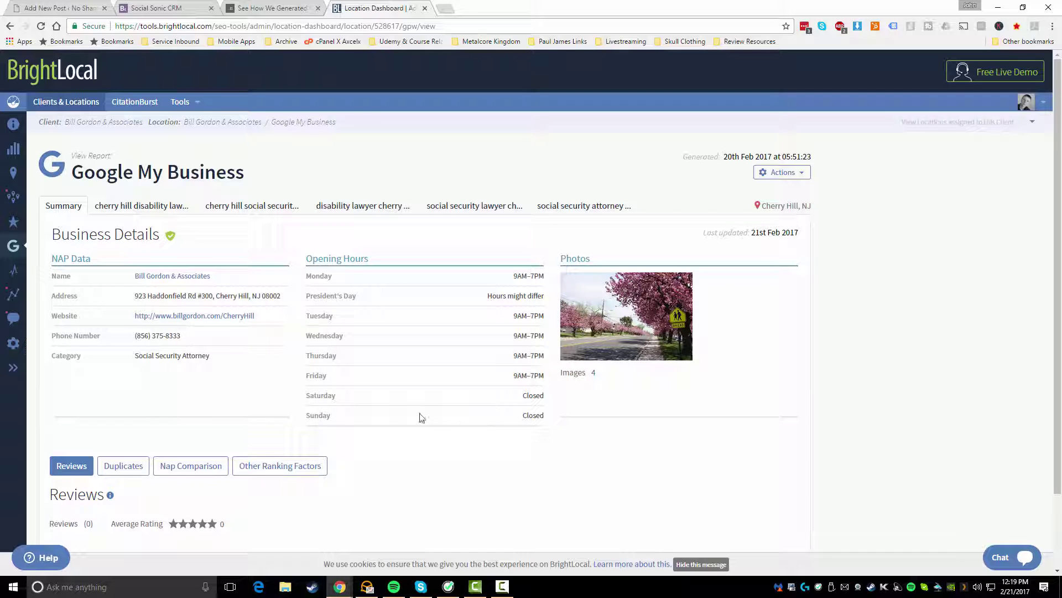
scroll(179, 358, "down", 2)
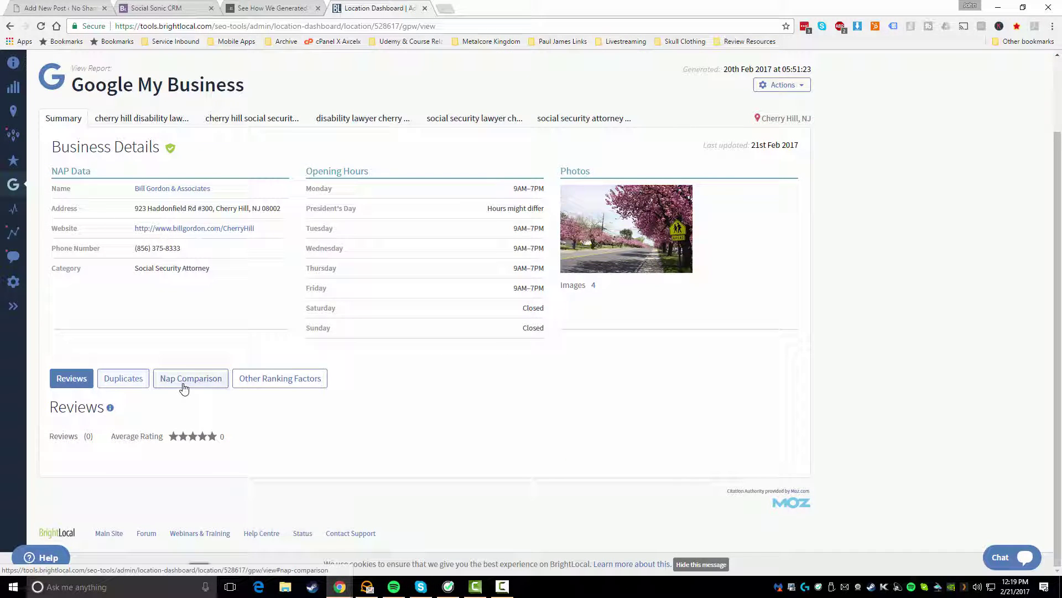
left_click(304, 382)
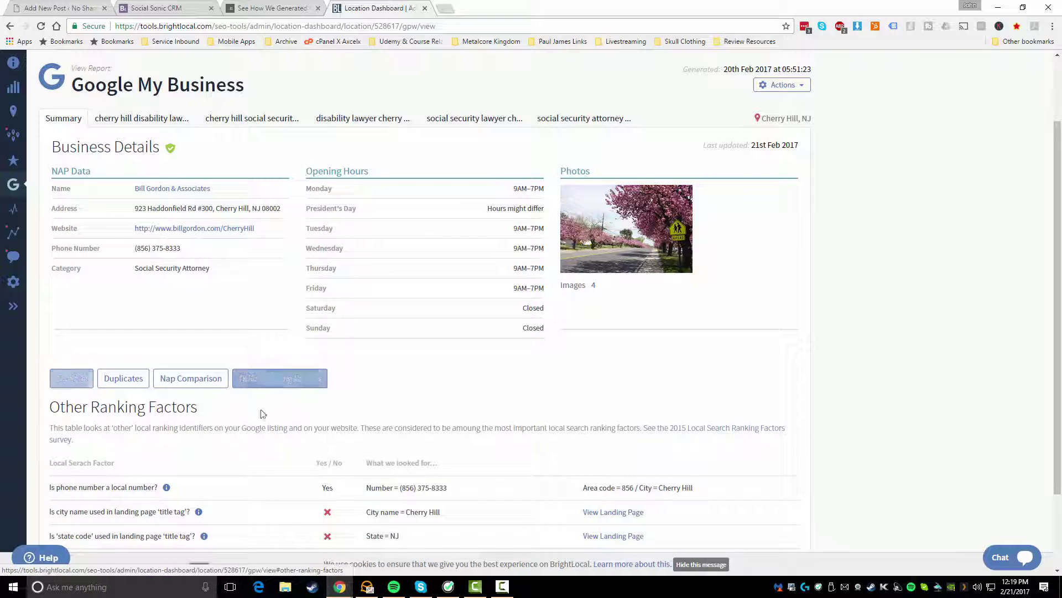
scroll(232, 387, "down", 2)
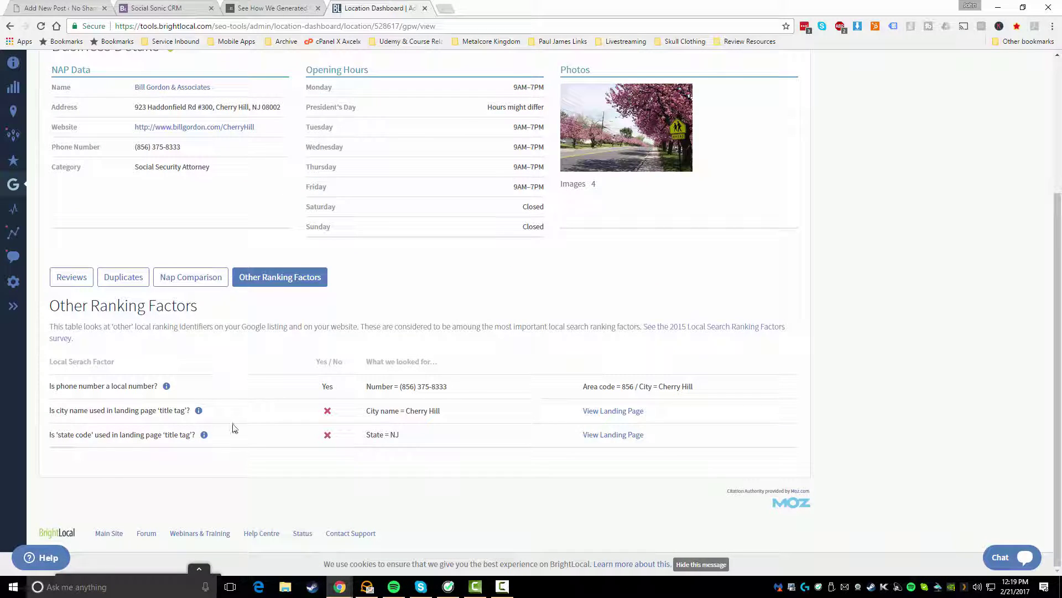
left_click_drag(60, 410, 188, 410)
left_click(60, 434)
left_click_drag(60, 435, 195, 435)
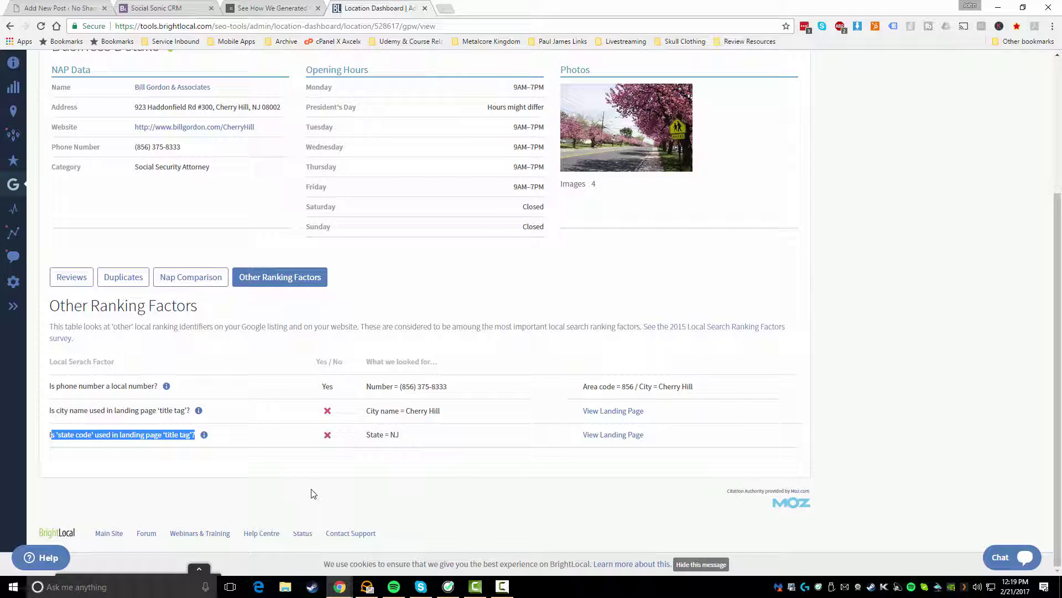
scroll(312, 493, "up", 4)
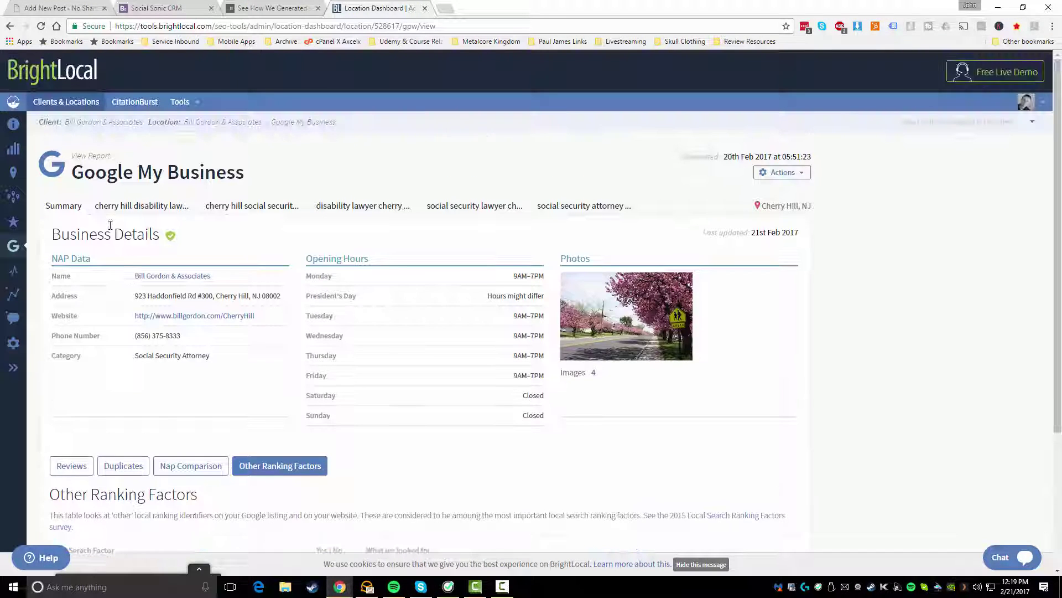
Compare the top 10 for 'cherry hill disability lawyer': the firm's 9 citations versus the leader's 91
left_click(138, 206)
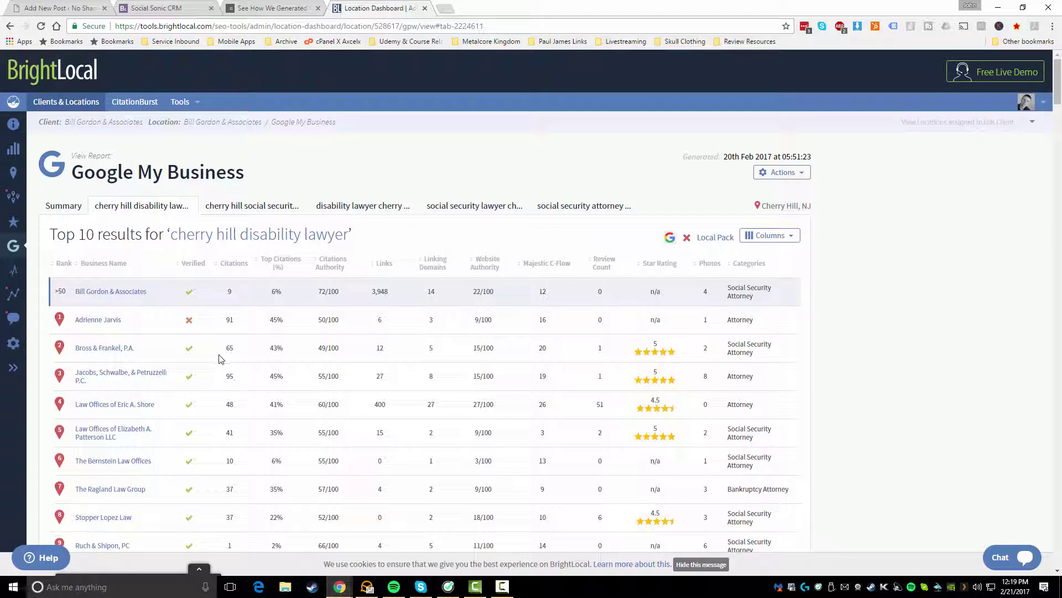
scroll(227, 354, "down", 1)
double_click(230, 237)
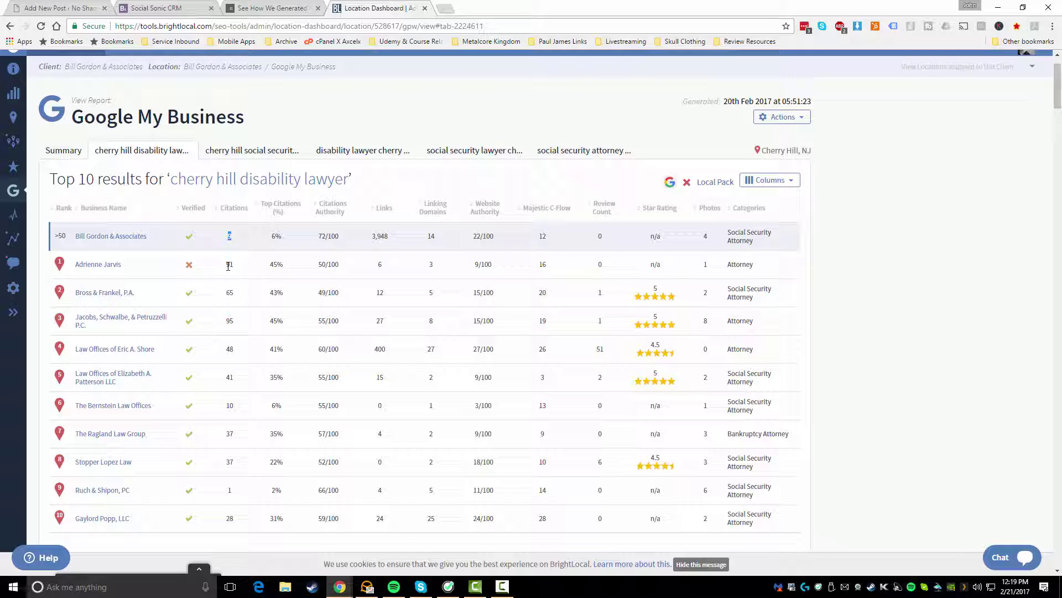
left_click(230, 265)
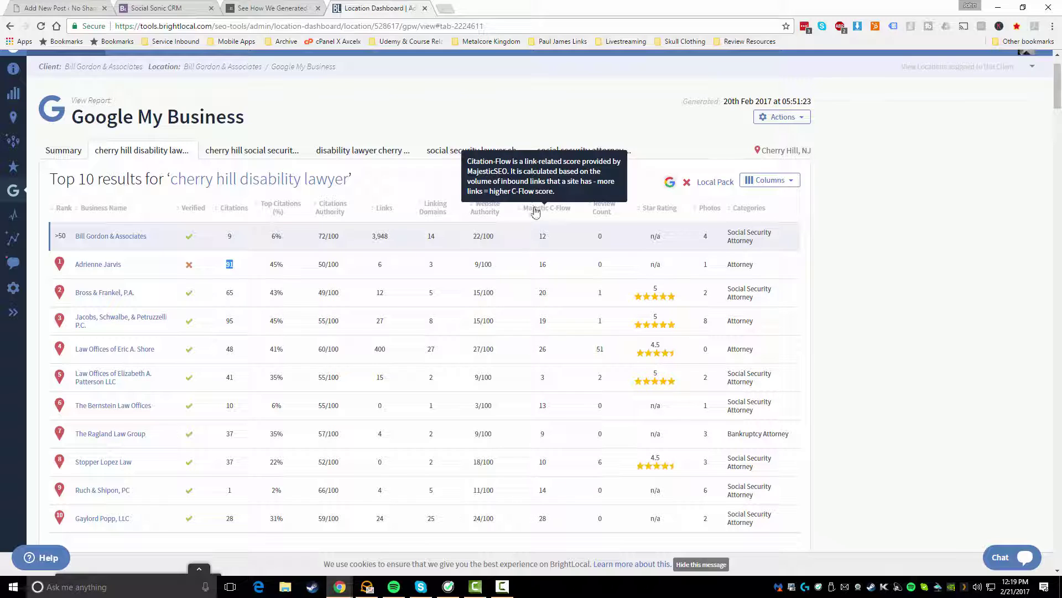
View the top 10 for 'cherry hill social security lawyer', then return to the business Summary
mouse_move(544, 212)
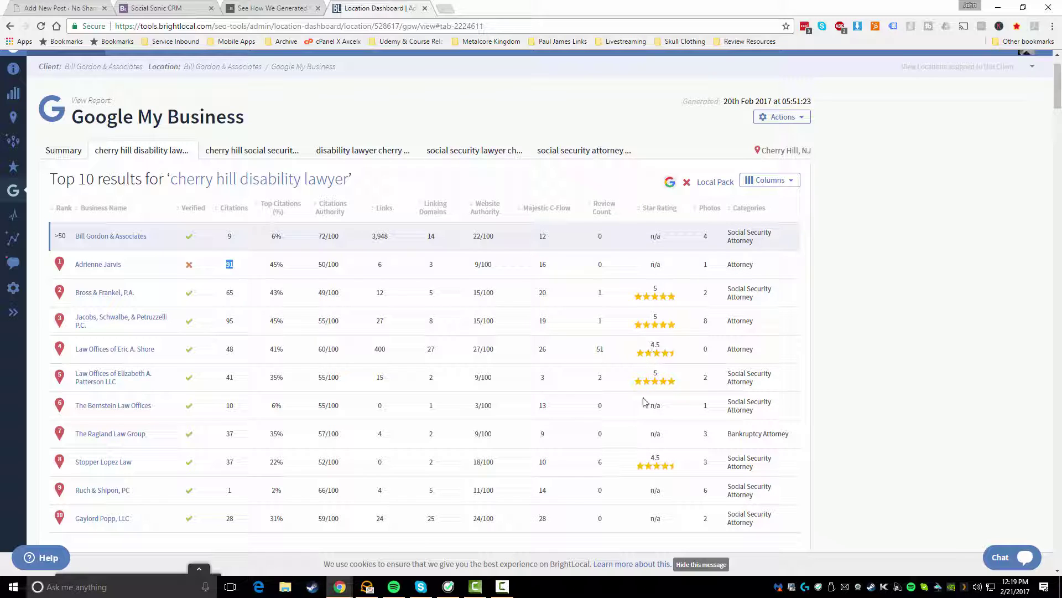
scroll(454, 382, "up", 1)
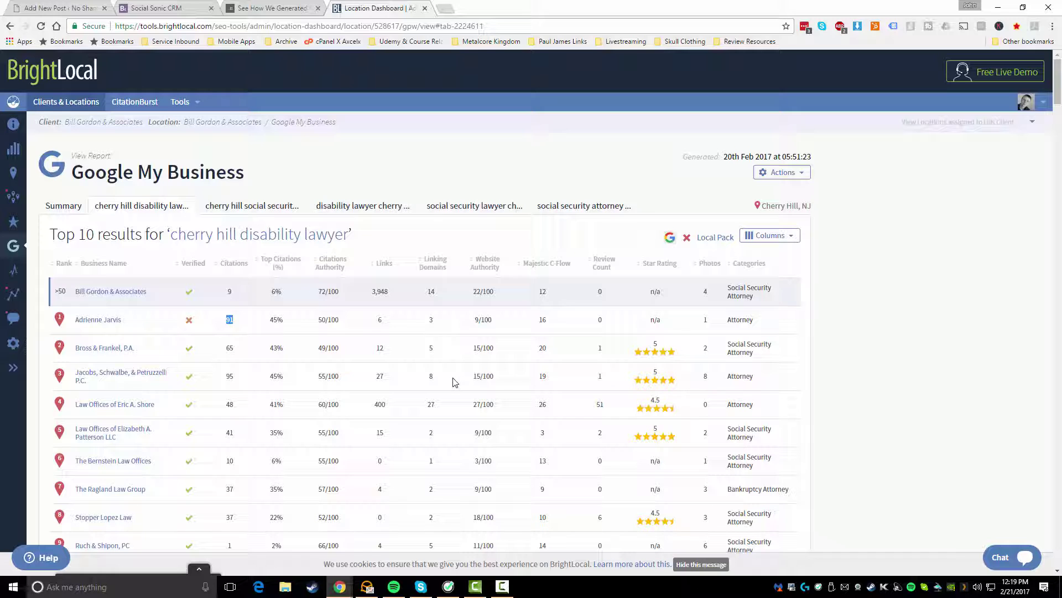
left_click(245, 215)
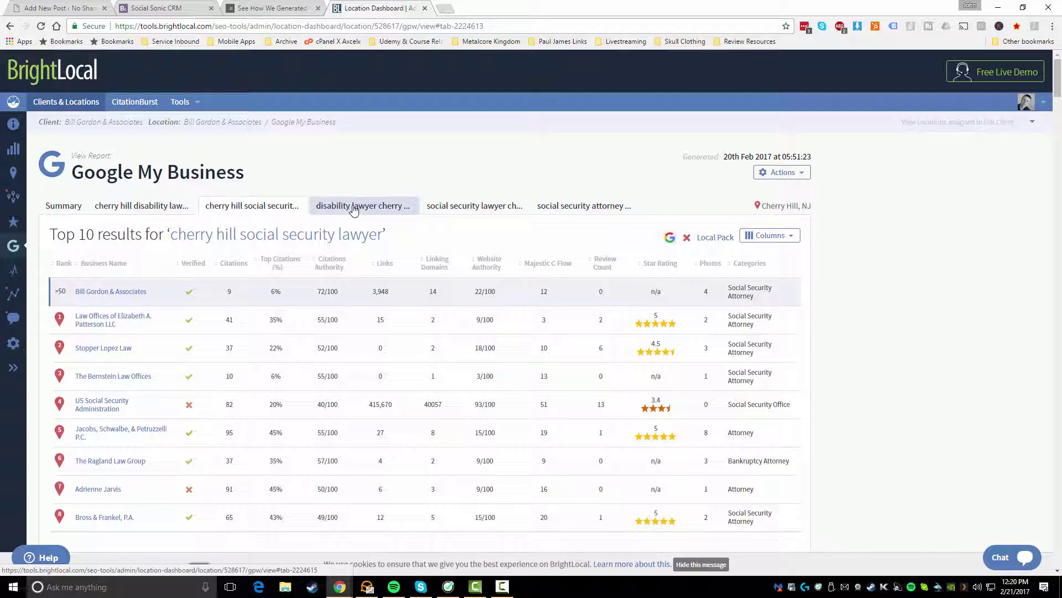
left_click(75, 213)
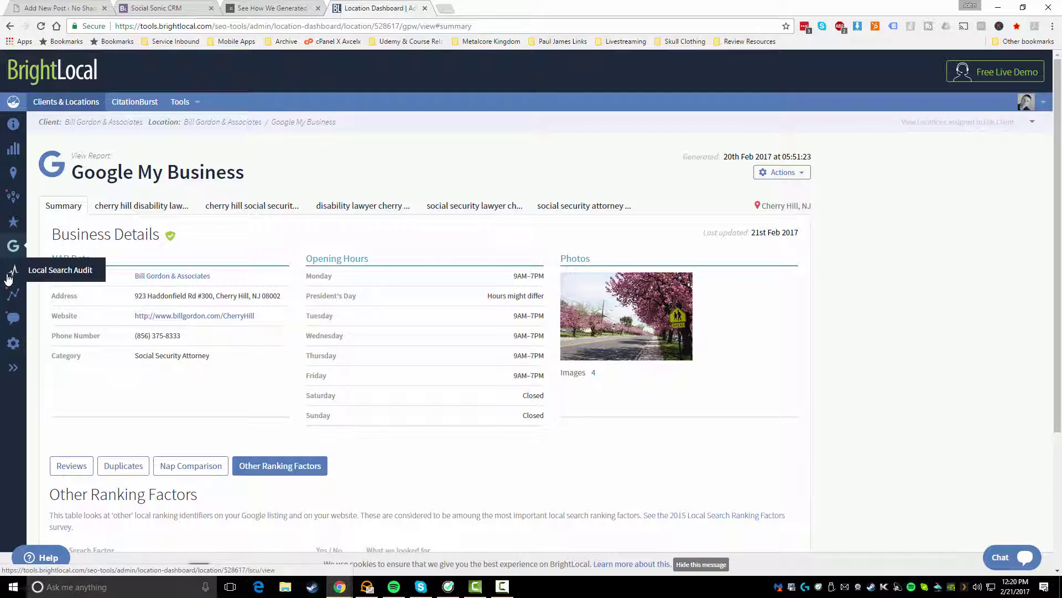
Open the Local Search Audit report and scroll through its code and content findings
left_click(13, 293)
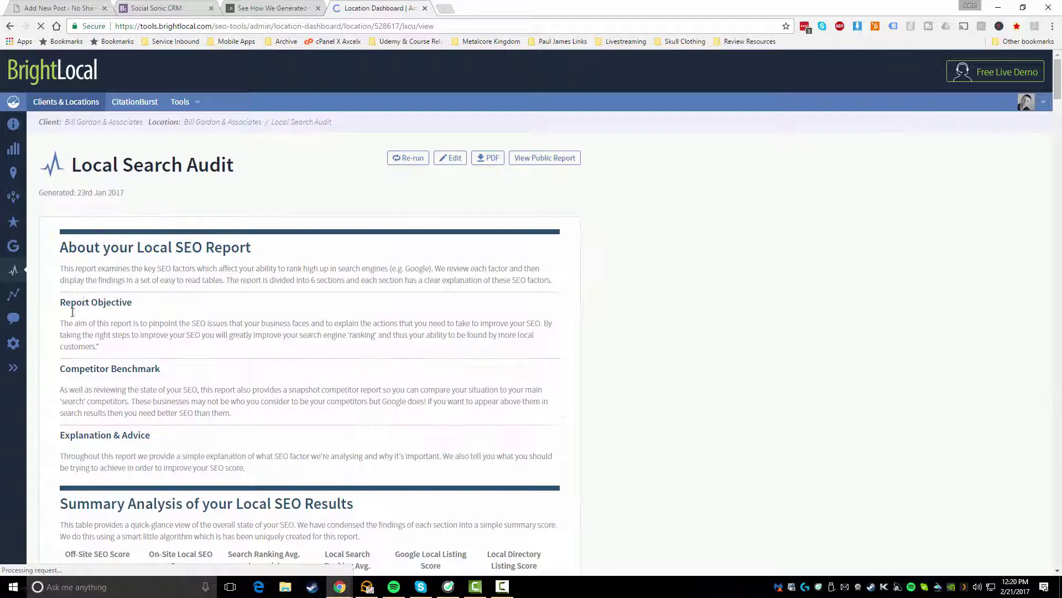
scroll(95, 382, "down", 3)
scroll(95, 383, "down", 3)
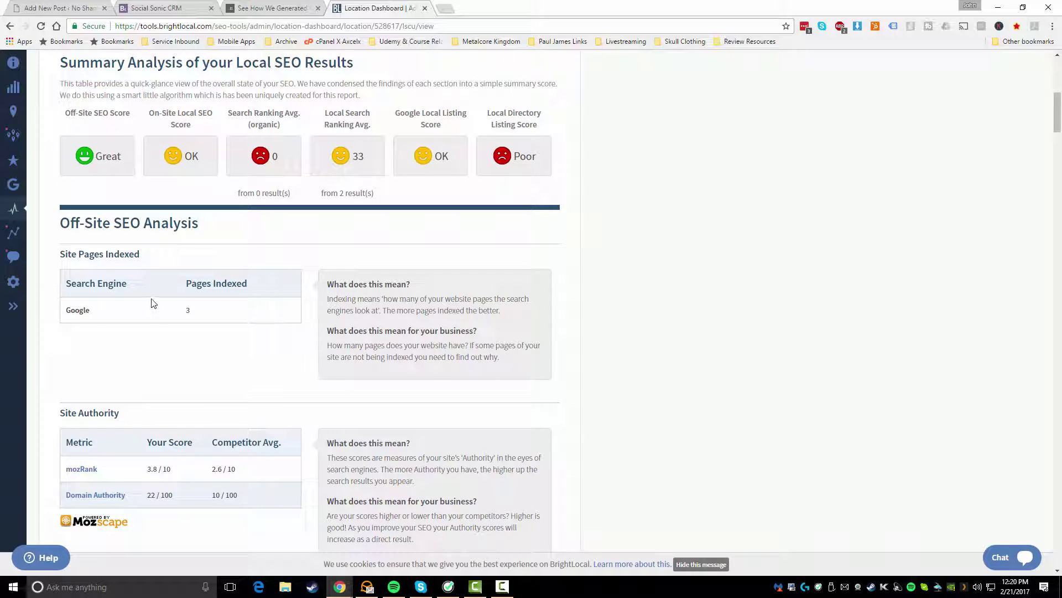
scroll(153, 302, "up", 8)
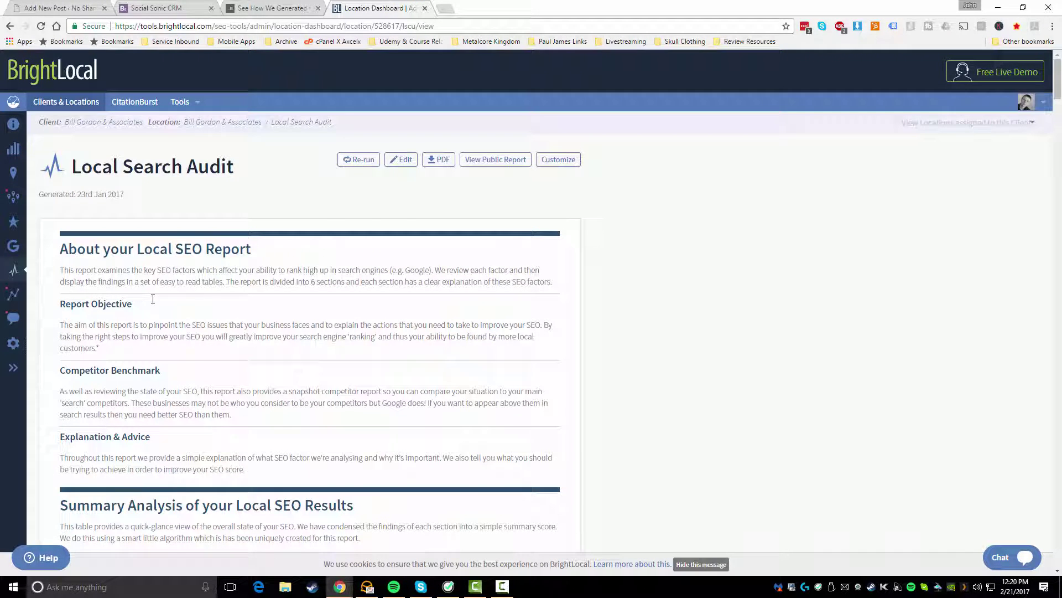
scroll(153, 302, "down", 7)
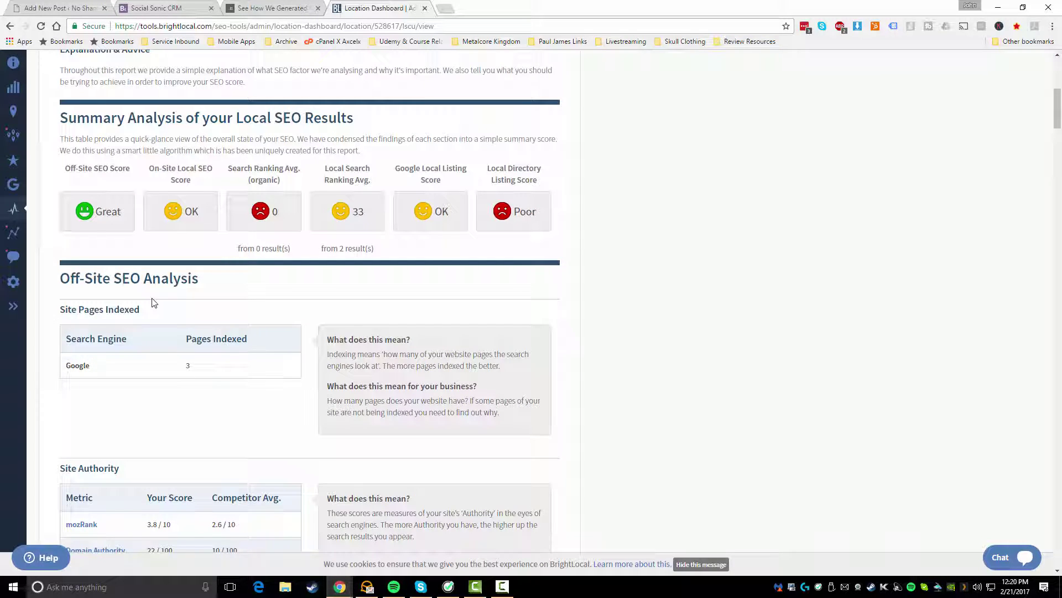
scroll(153, 303, "up", 1)
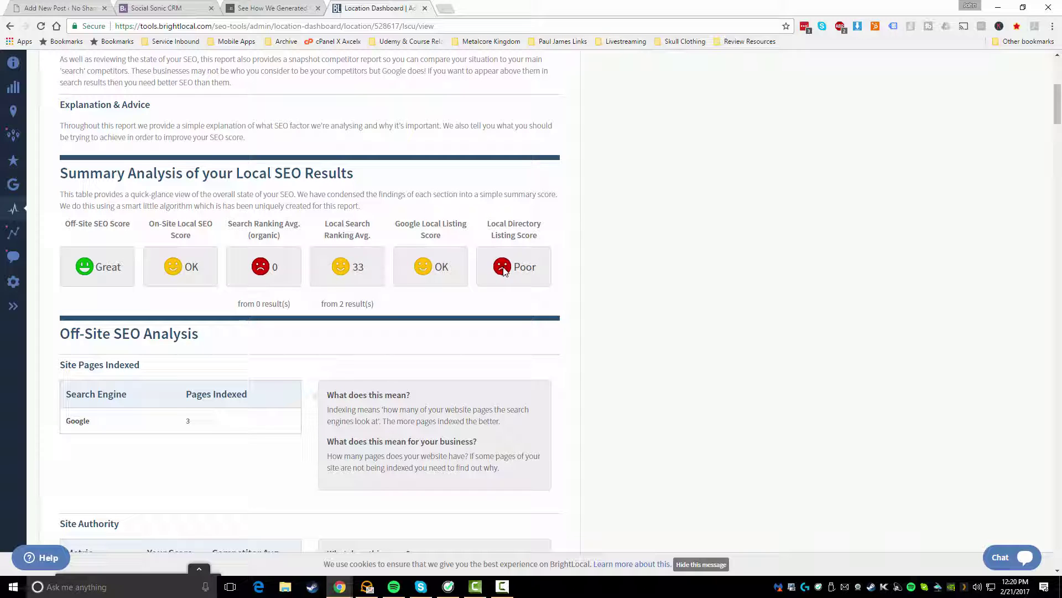
scroll(326, 338, "down", 4)
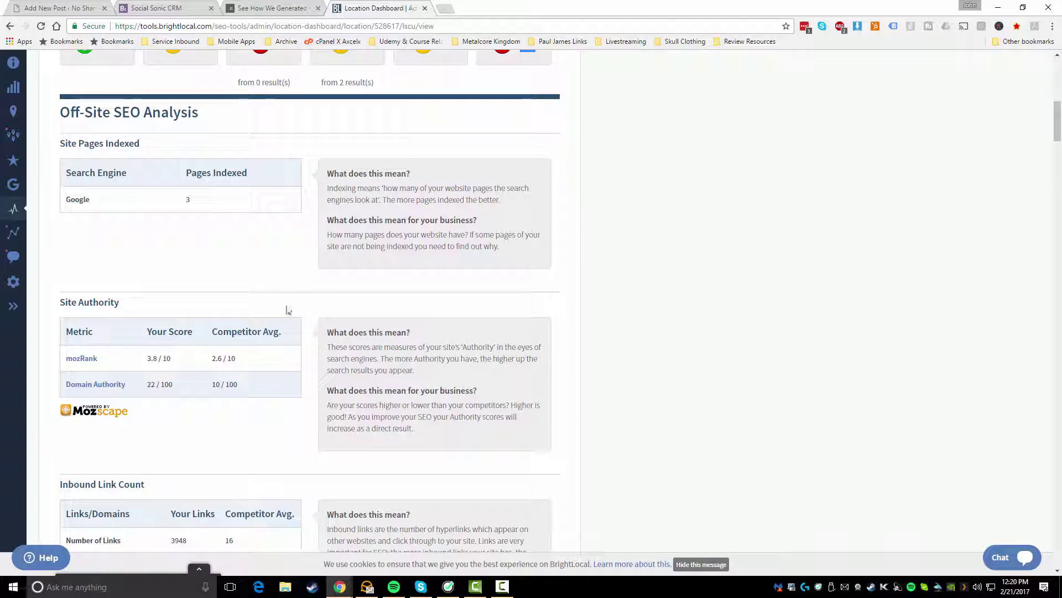
scroll(438, 456, "down", 10)
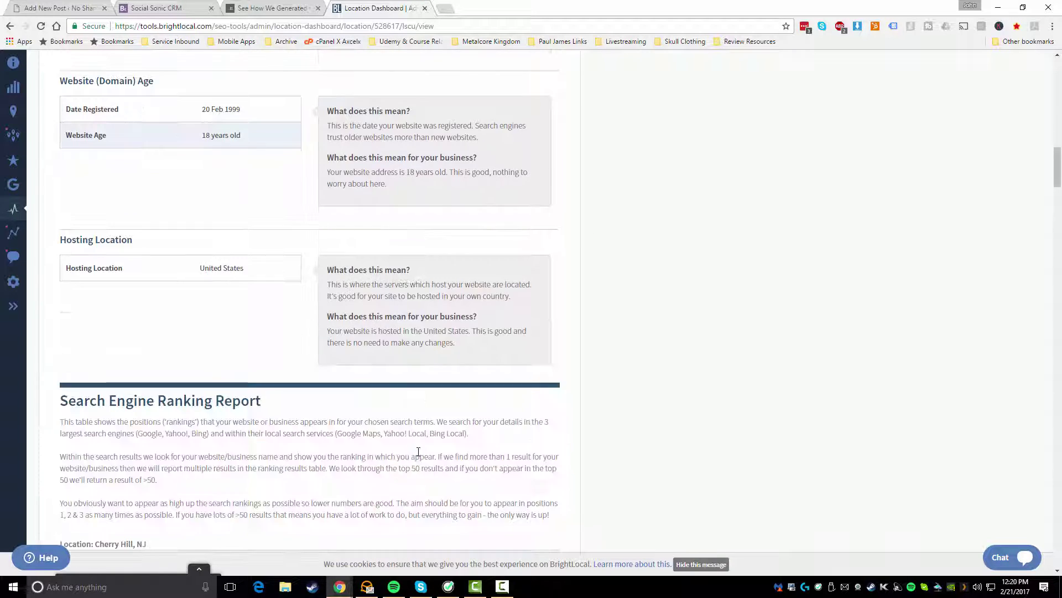
scroll(419, 452, "up", 1)
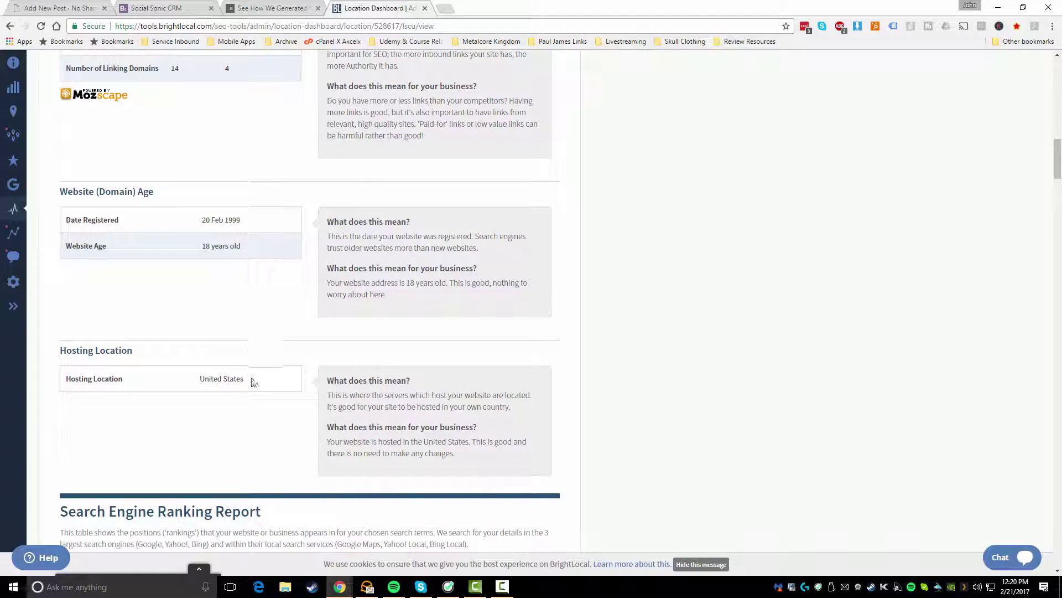
scroll(254, 380, "up", 1)
scroll(254, 382, "up", 2)
Scroll on through the directory listing and ranking findings, then back to the report's introduction
scroll(249, 394, "down", 11)
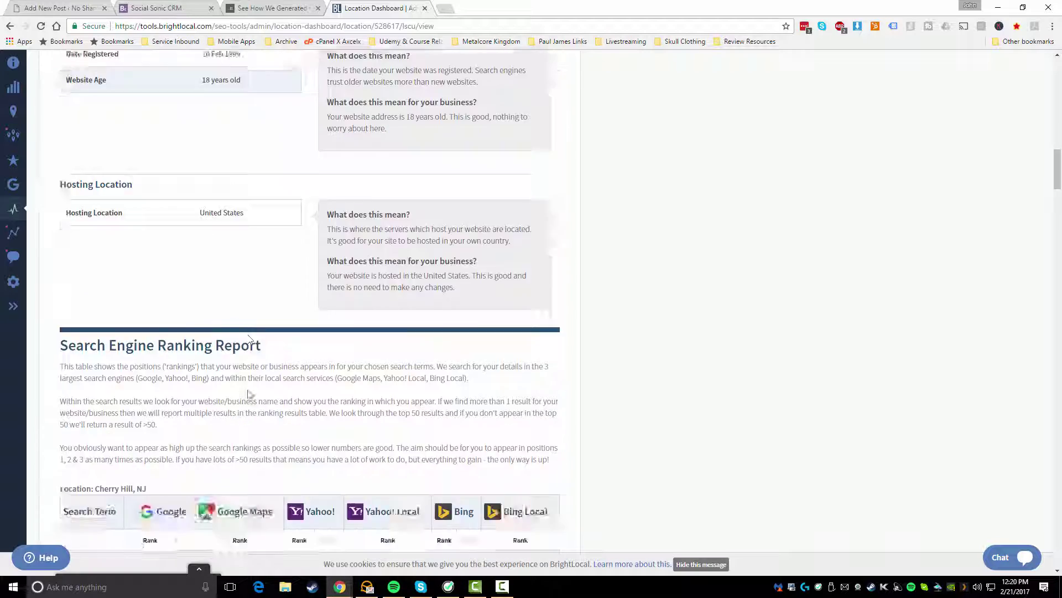
scroll(226, 430, "down", 6)
scroll(226, 430, "down", 4)
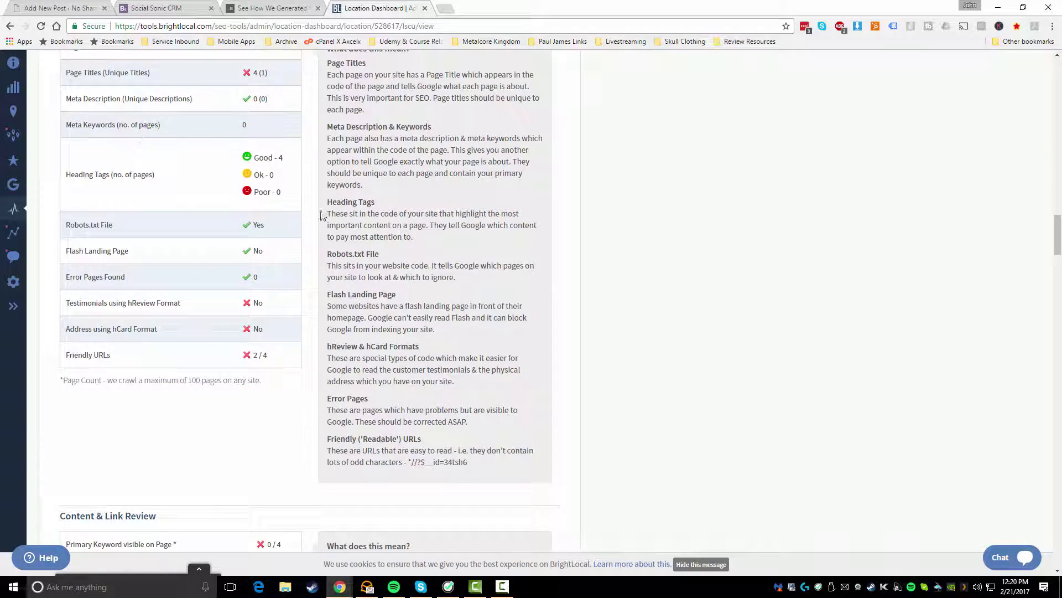
scroll(265, 332, "up", 1)
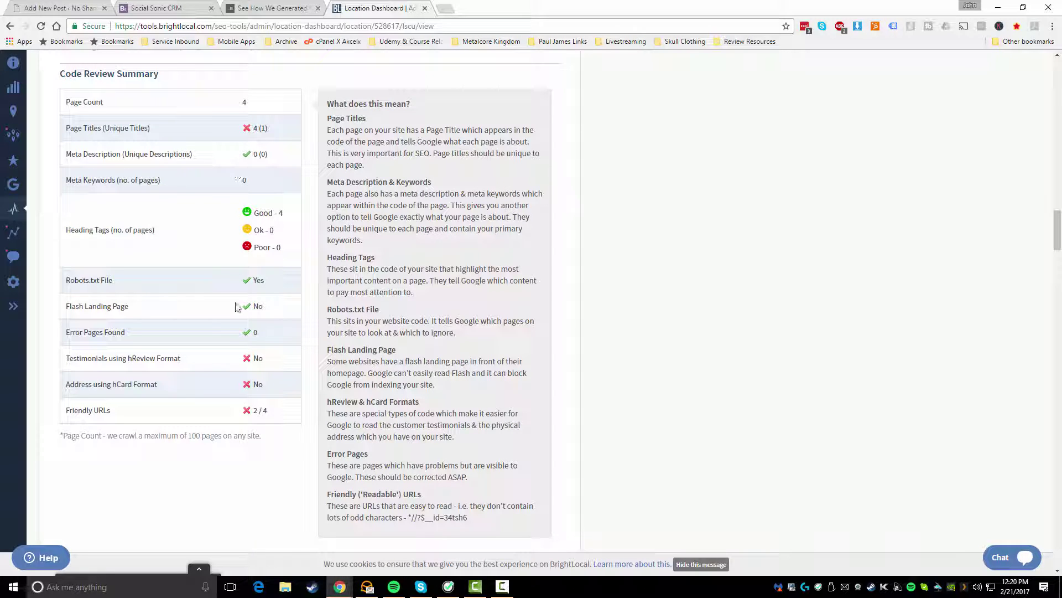
scroll(232, 274, "down", 7)
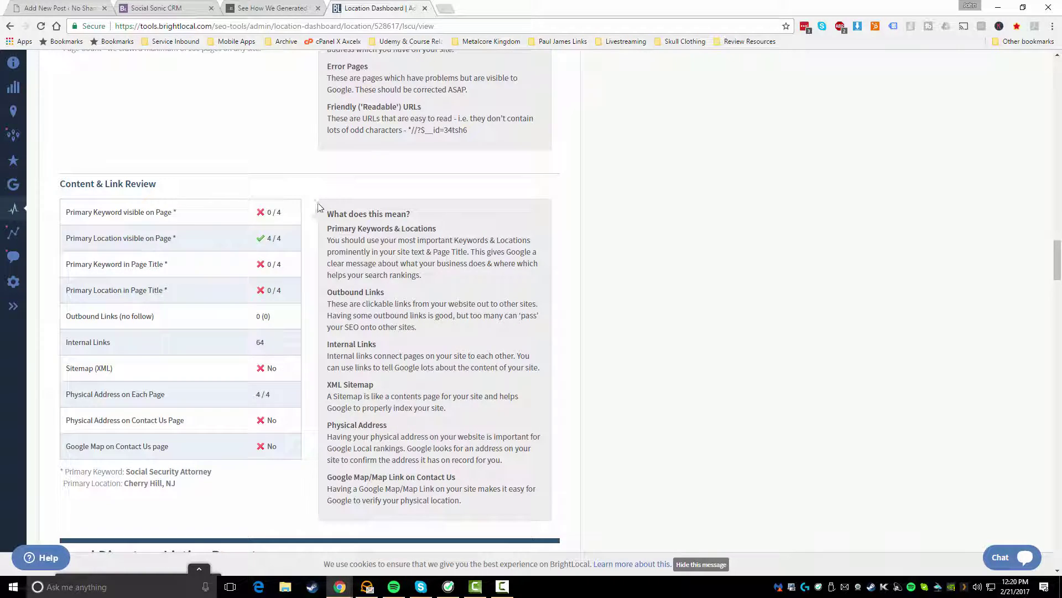
scroll(216, 271, "down", 6)
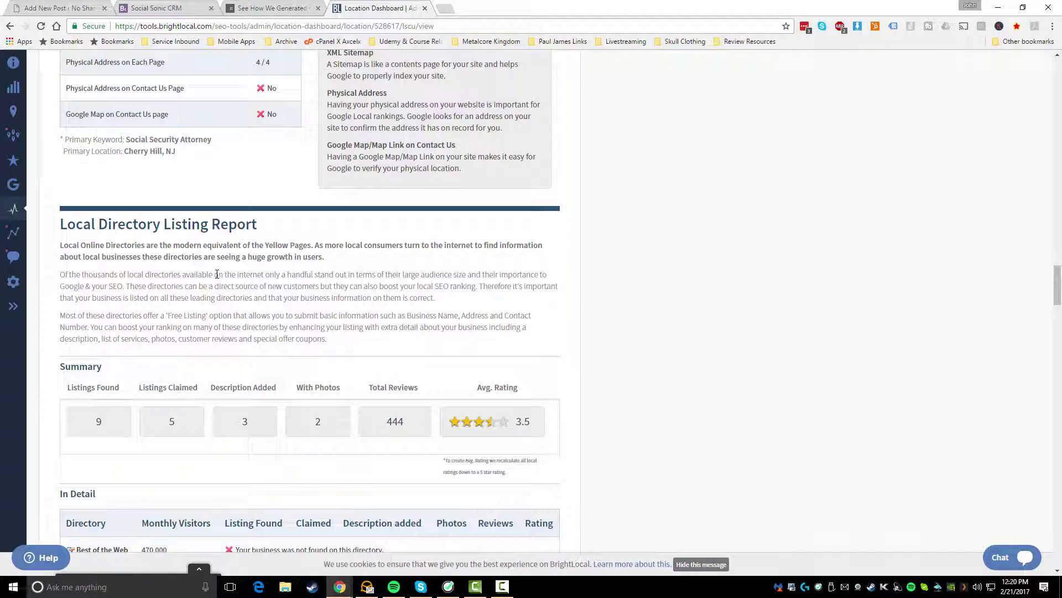
scroll(217, 273, "down", 12)
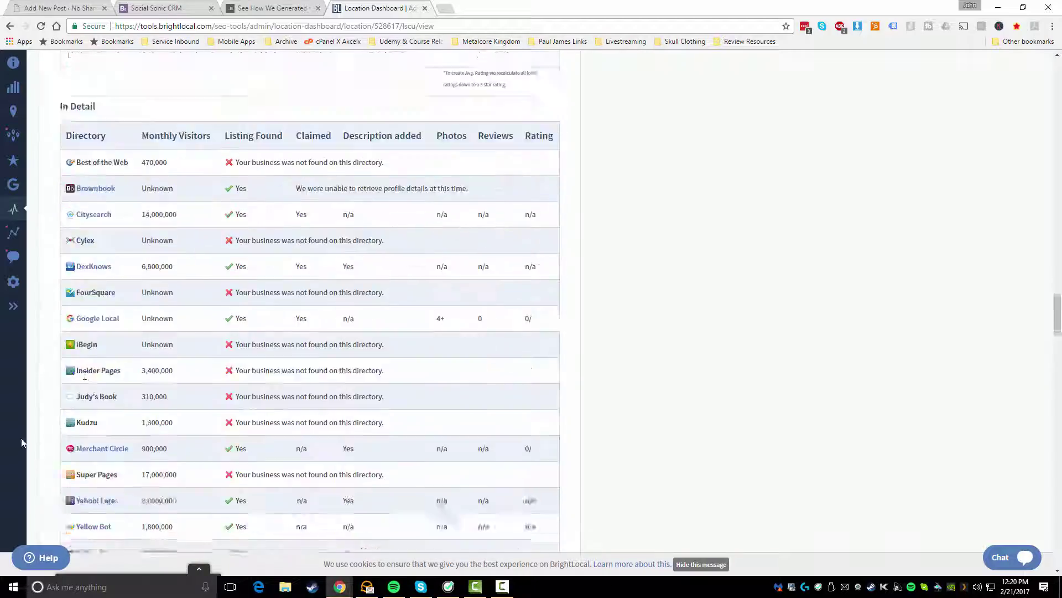
scroll(354, 215, "up", 6)
scroll(144, 430, "up", 20)
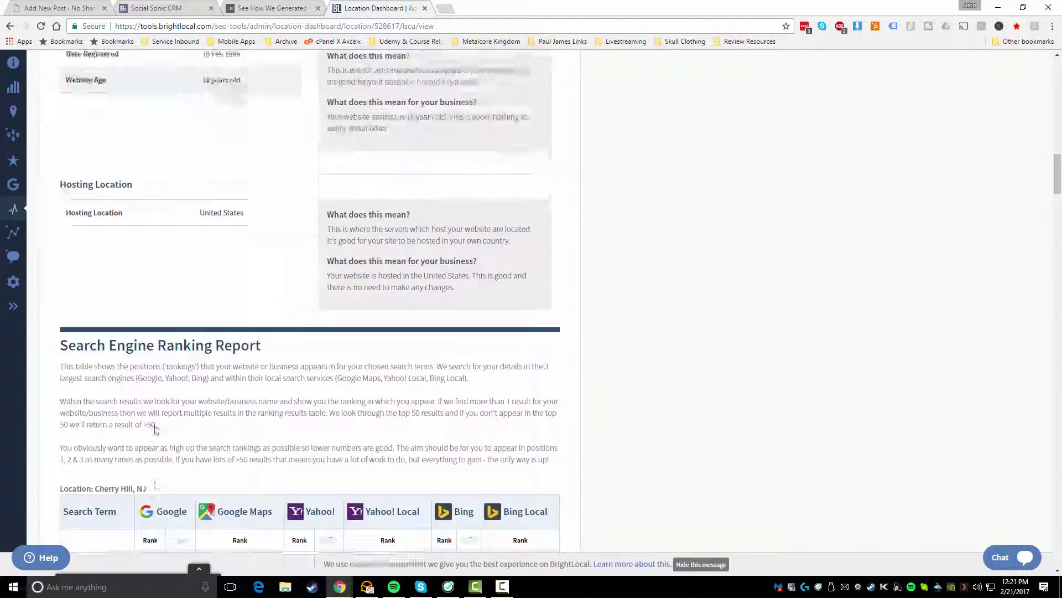
scroll(156, 429, "up", 20)
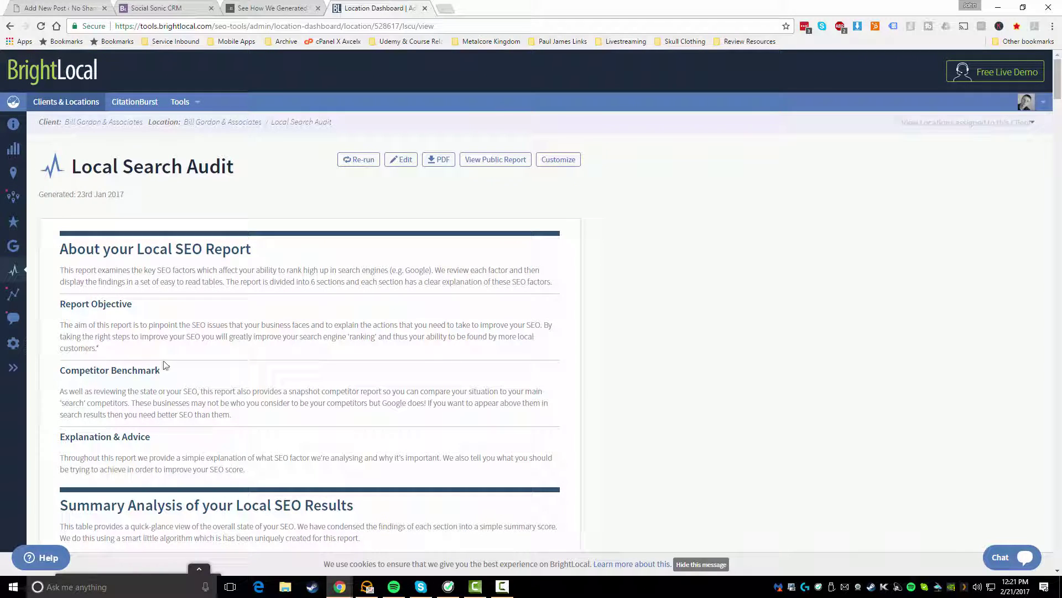
Check the location's Google Analytics data and its Social page, where Twitter isn't connected
left_click(13, 293)
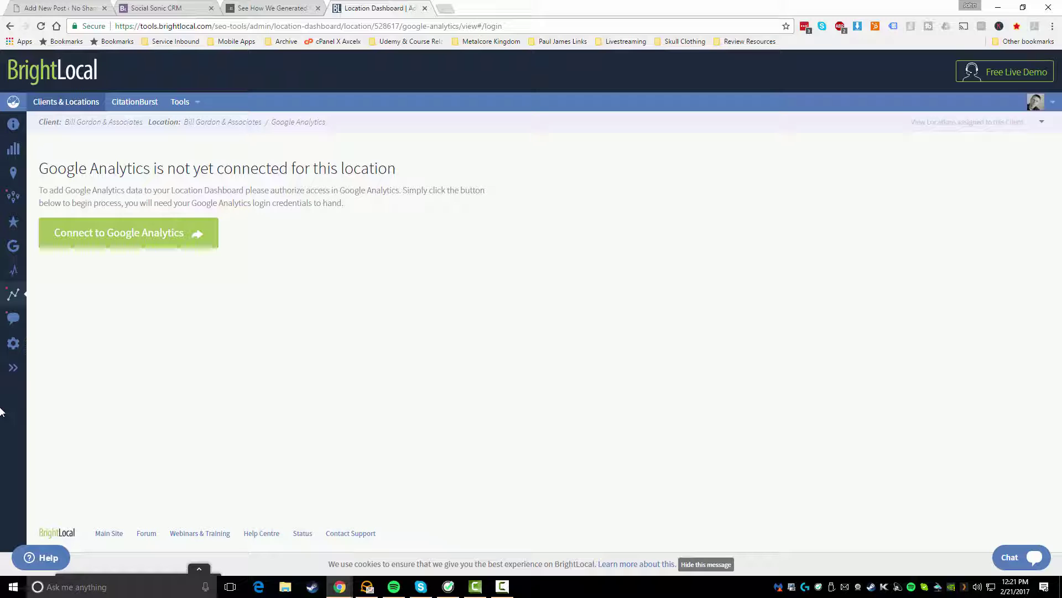
left_click(13, 317)
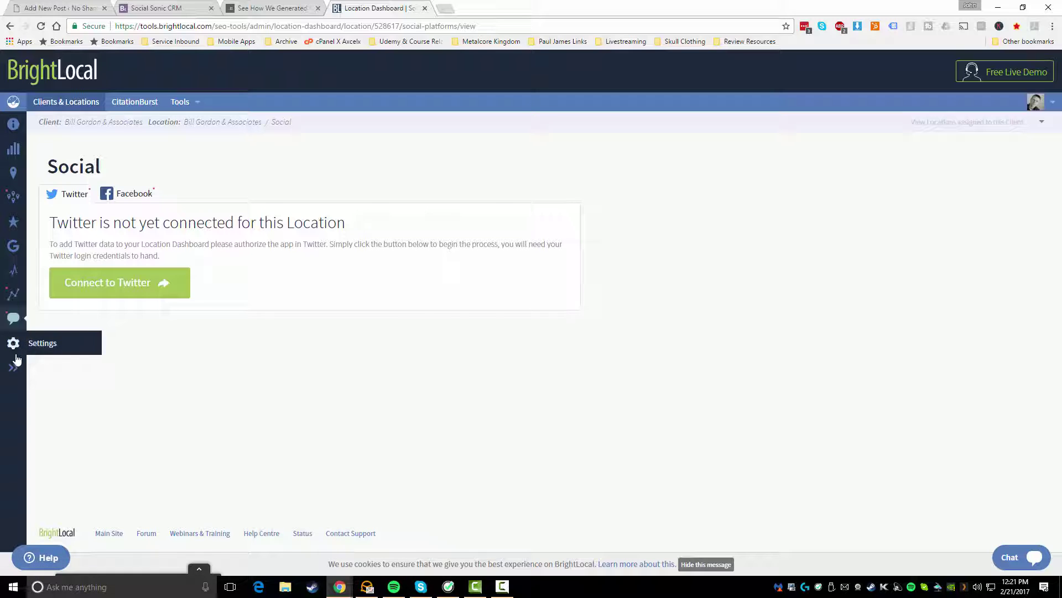
left_click(14, 345)
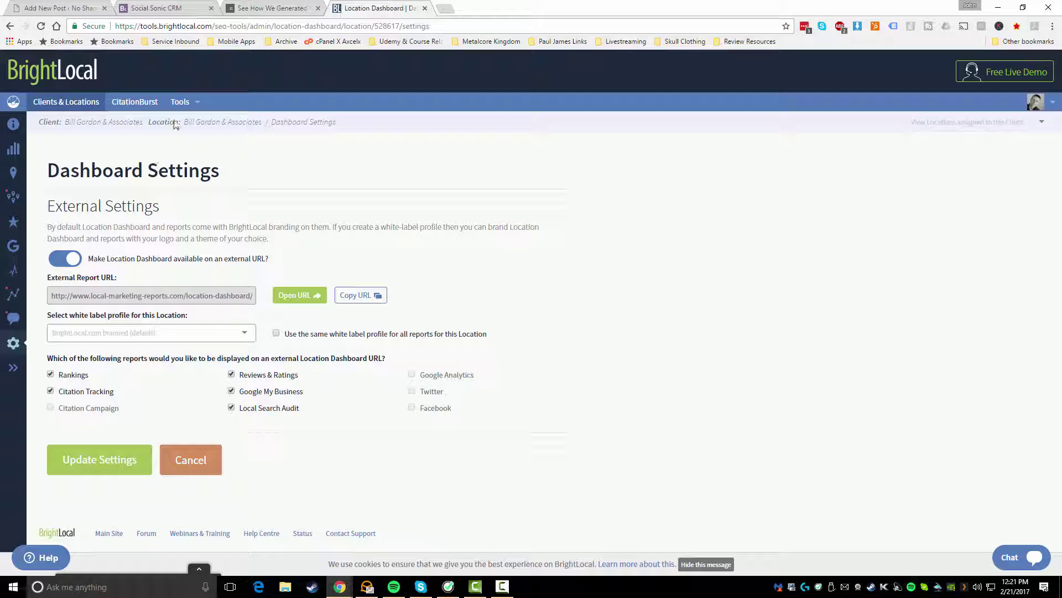
Review Dashboard Settings: external report URL enabled, five reports shared, Google Analytics, Twitter and Facebook off
mouse_move(172, 109)
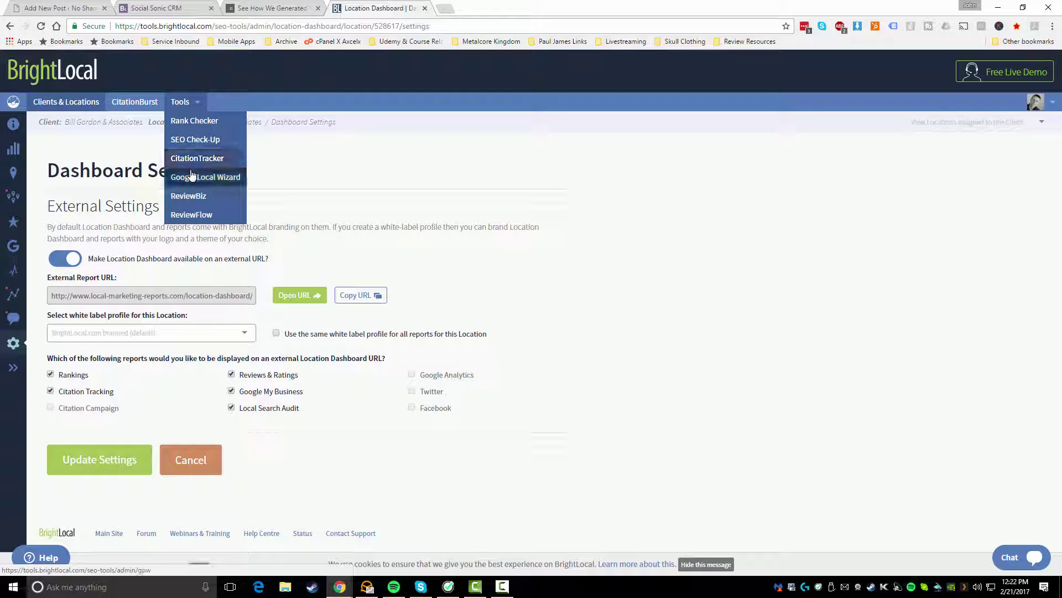
left_click(206, 201)
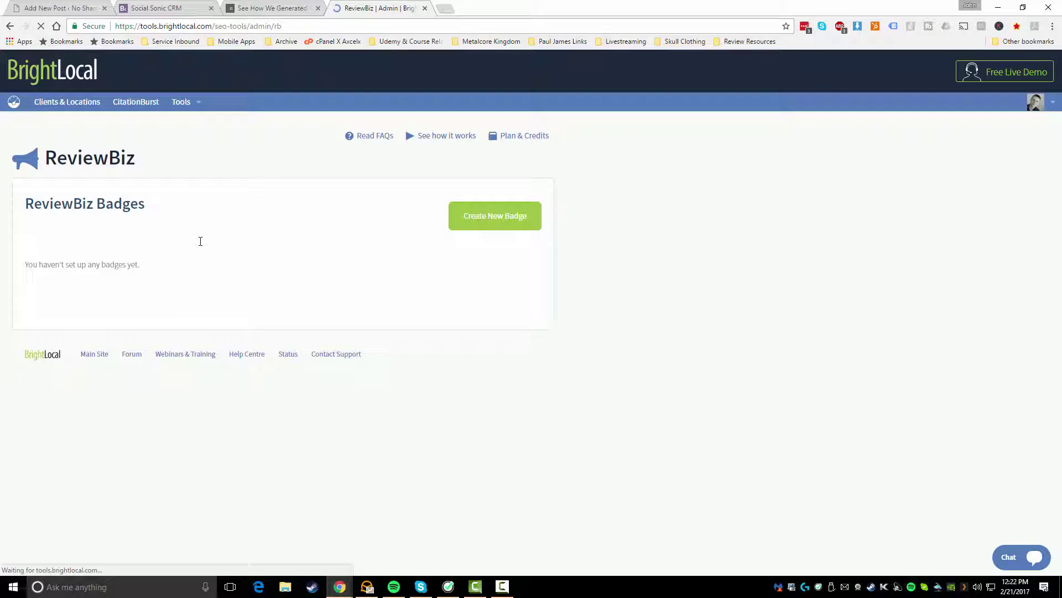
left_click(462, 224)
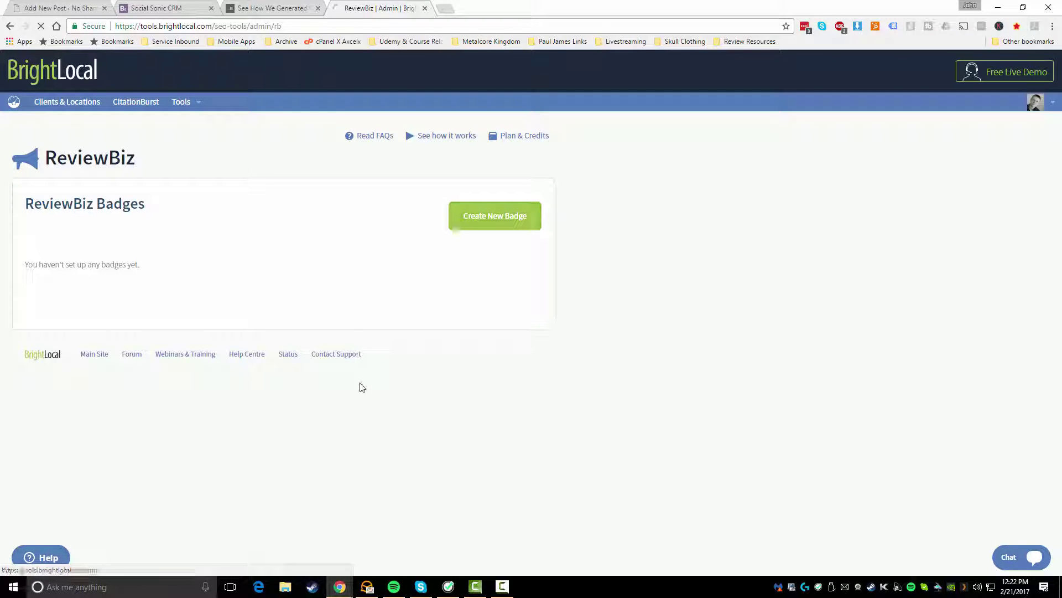
scroll(315, 451, "down", 3)
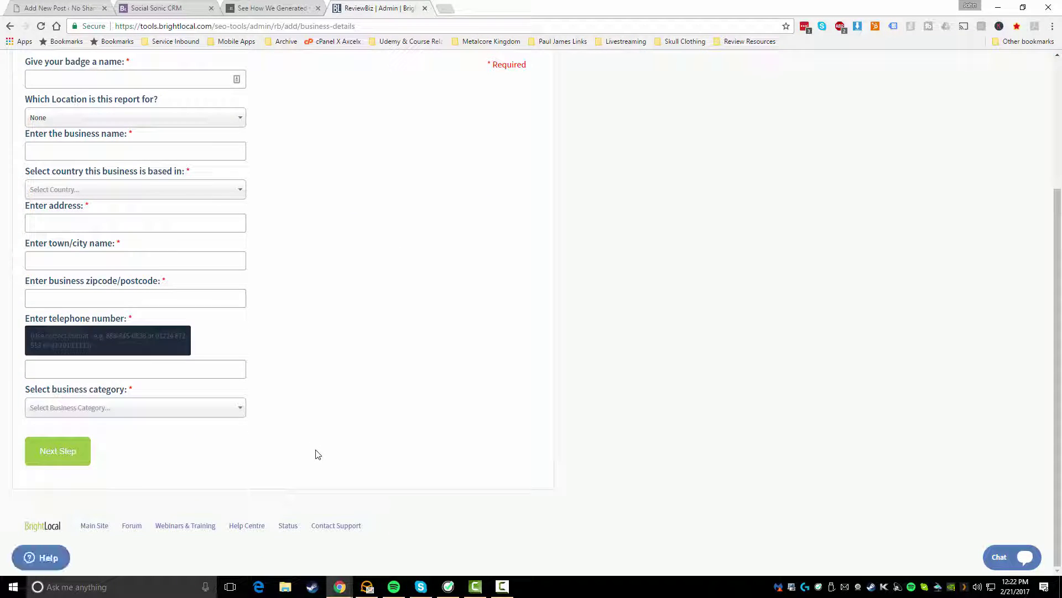
scroll(316, 450, "up", 3)
right_click(270, 280)
left_click(277, 286)
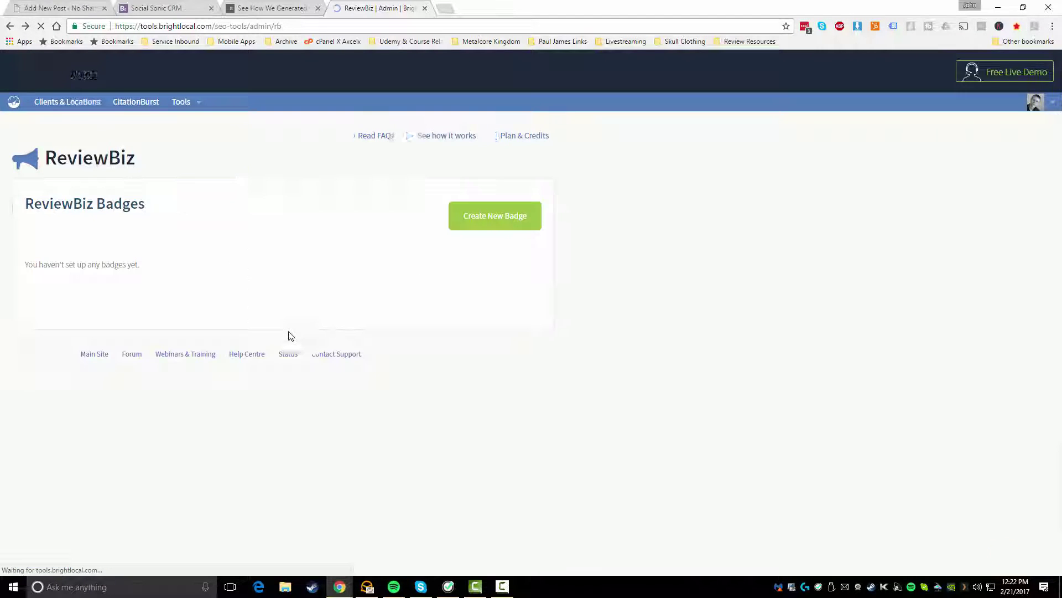
left_click(447, 139)
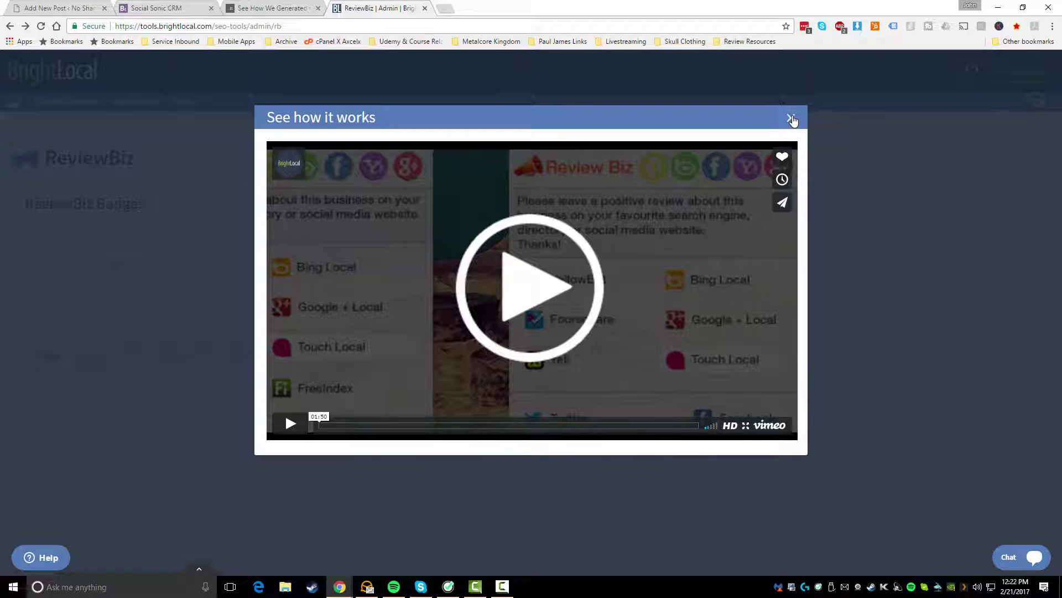
left_click(791, 118)
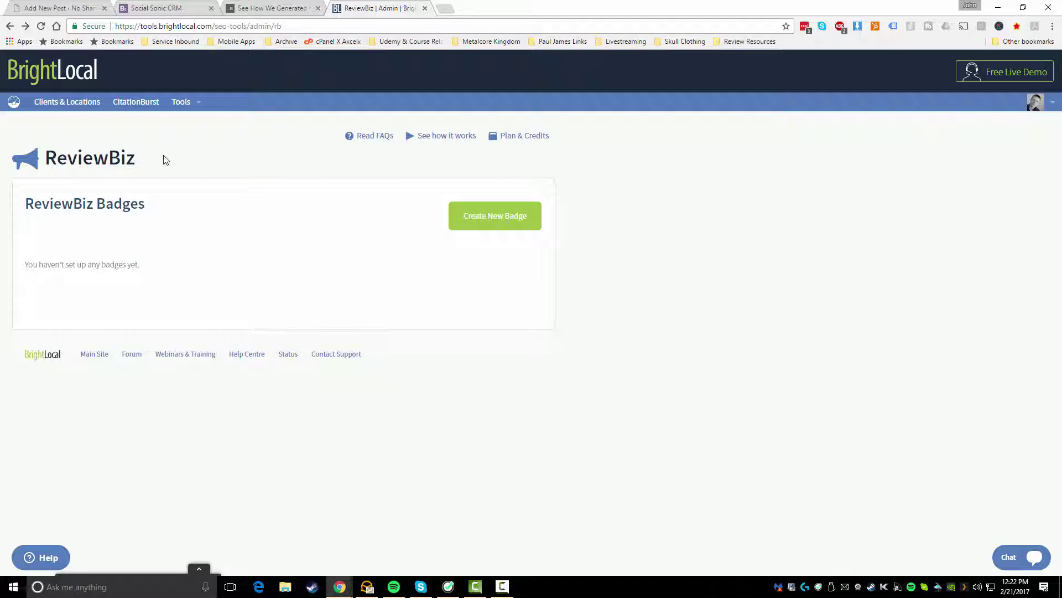
left_click(187, 105)
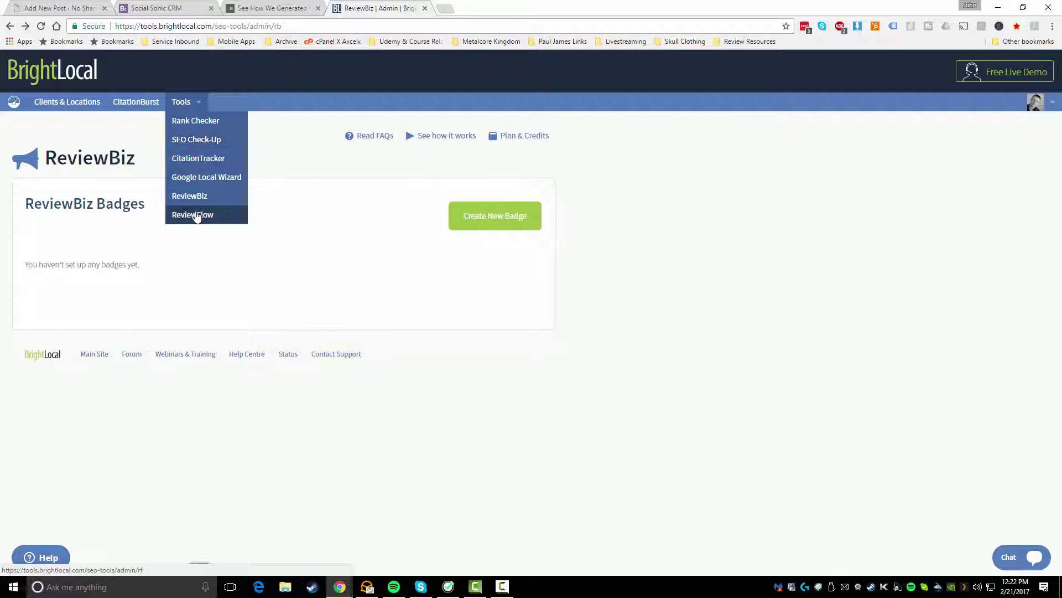
Open ReviewFlow Reports, listing one weekly report with 449 reviews, updated 20th February
left_click(205, 215)
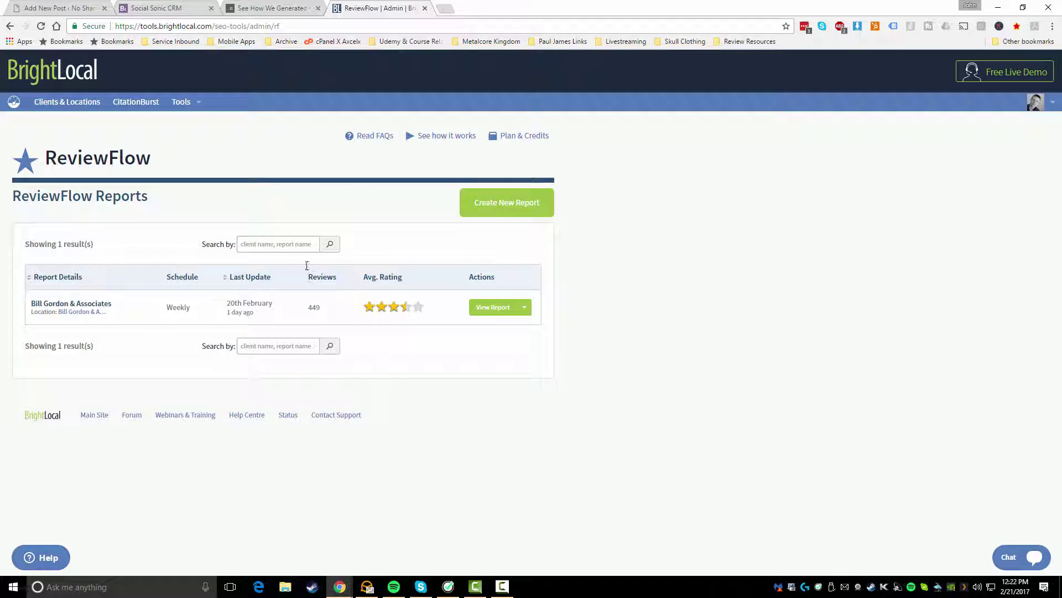
left_click(182, 102)
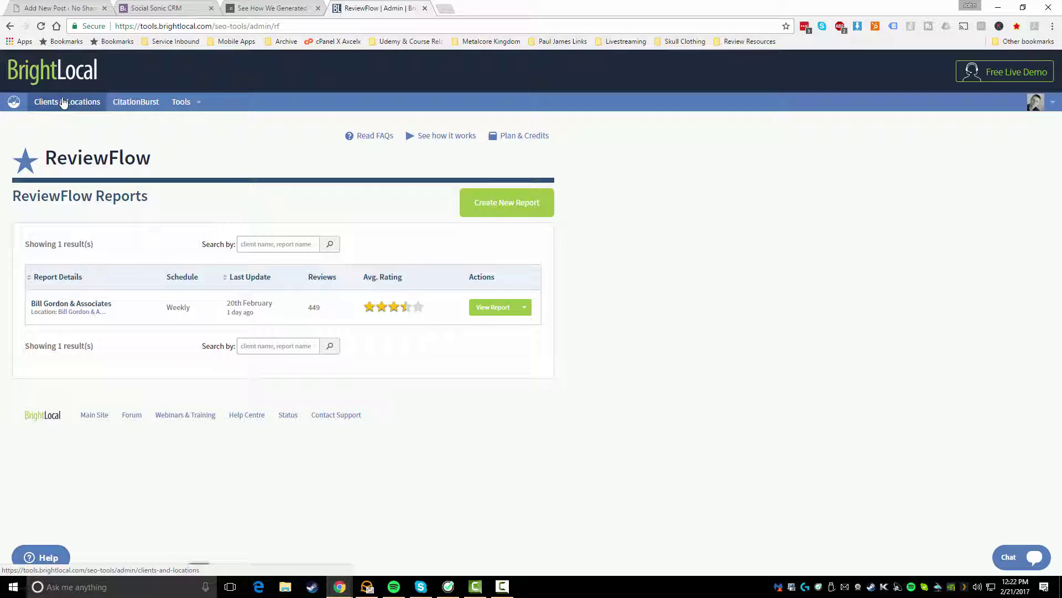
Open brightlocal.com's pricing page and highlight Single Business's 3-location limit and Multi Business's $34.99 price
mouse_move(340, 585)
left_click(401, 532)
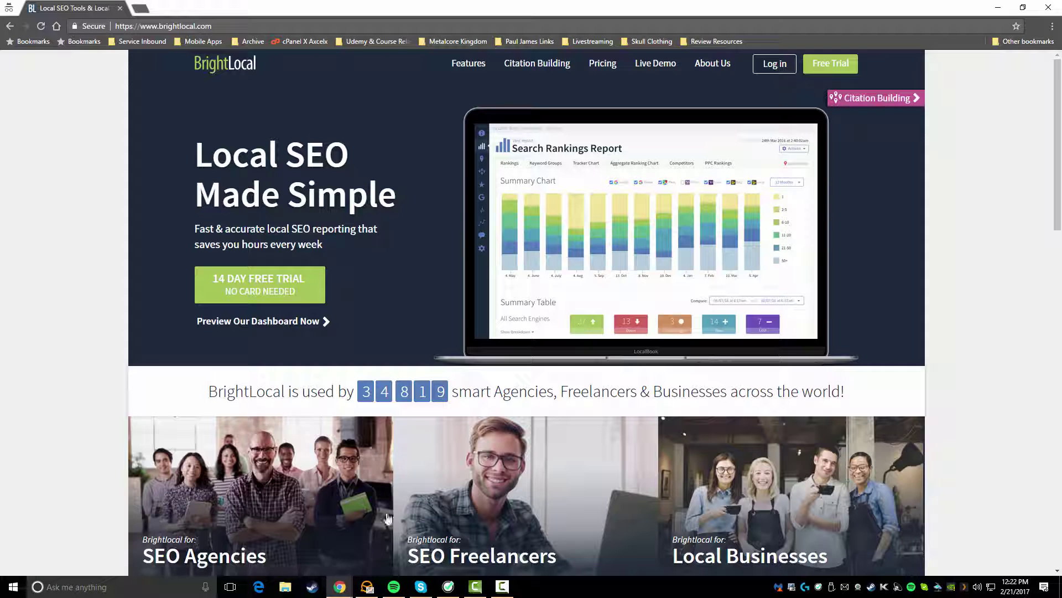
left_click(603, 64)
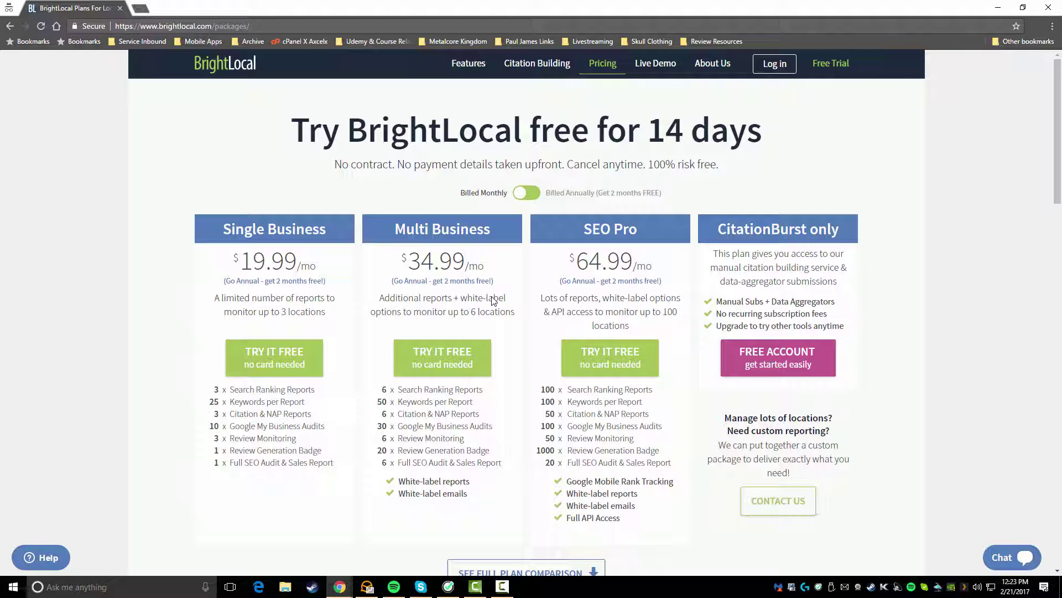
double_click(284, 312)
left_click_drag(408, 259, 464, 260)
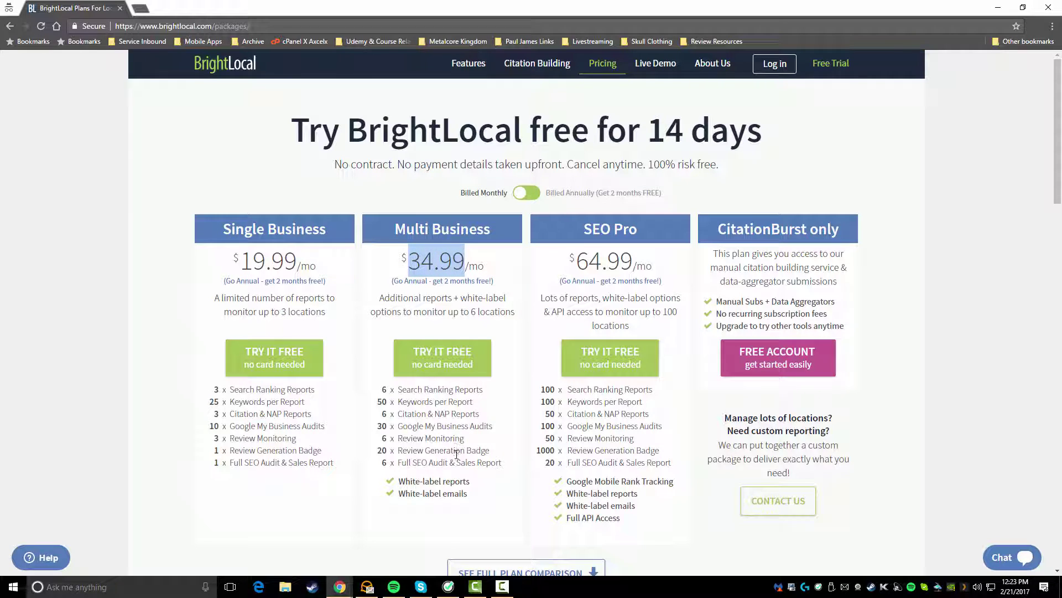
Highlight Multi Business's 20 review badges, then open and close the support chat
scroll(457, 454, "down", 1)
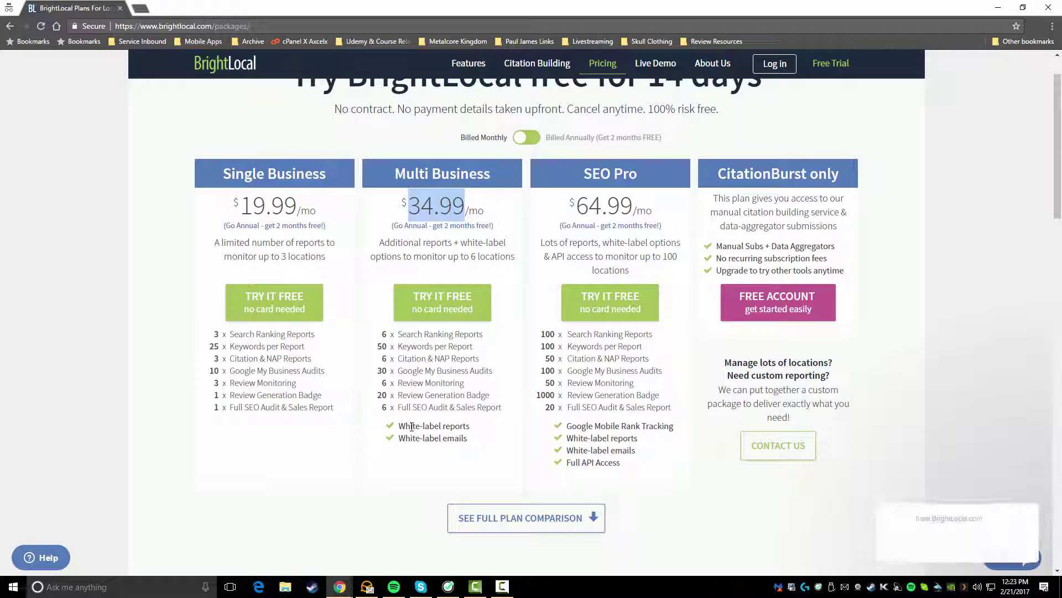
left_click(385, 394)
left_click_drag(385, 394, 380, 395)
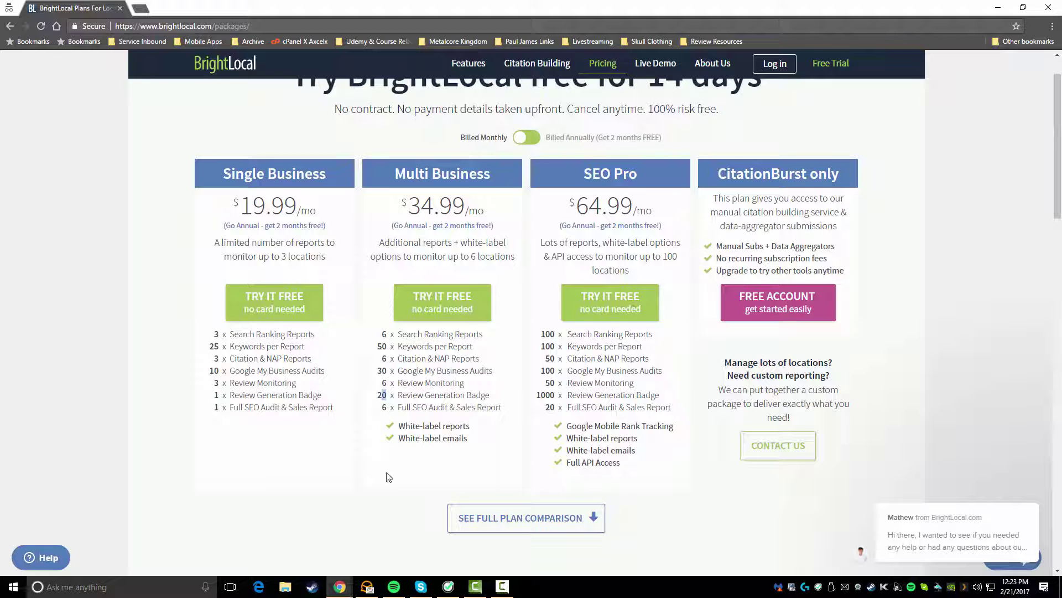
scroll(388, 476, "up", 1)
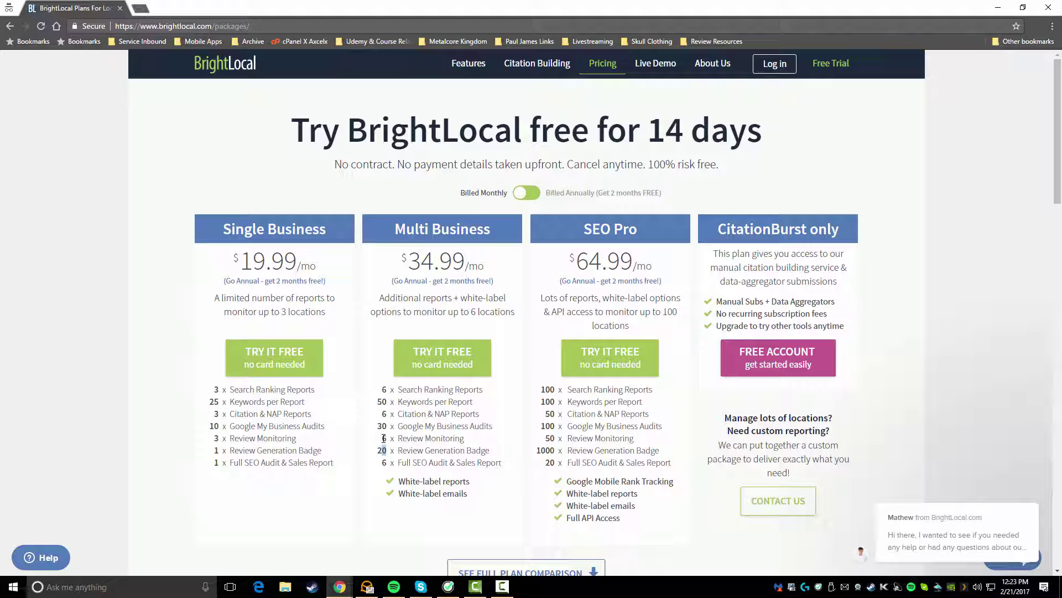
left_click(943, 534)
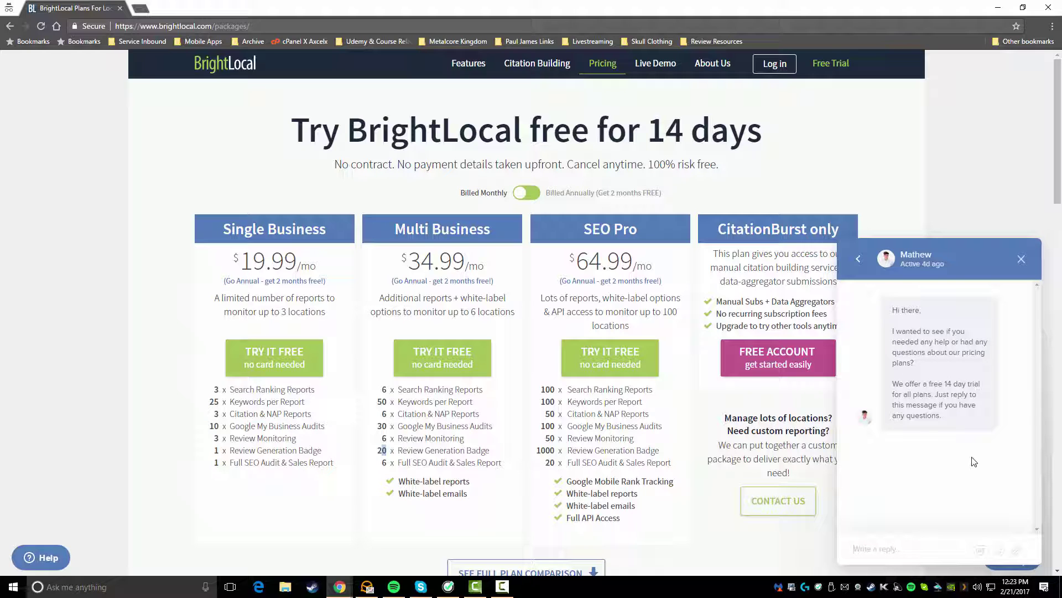
left_click(1022, 260)
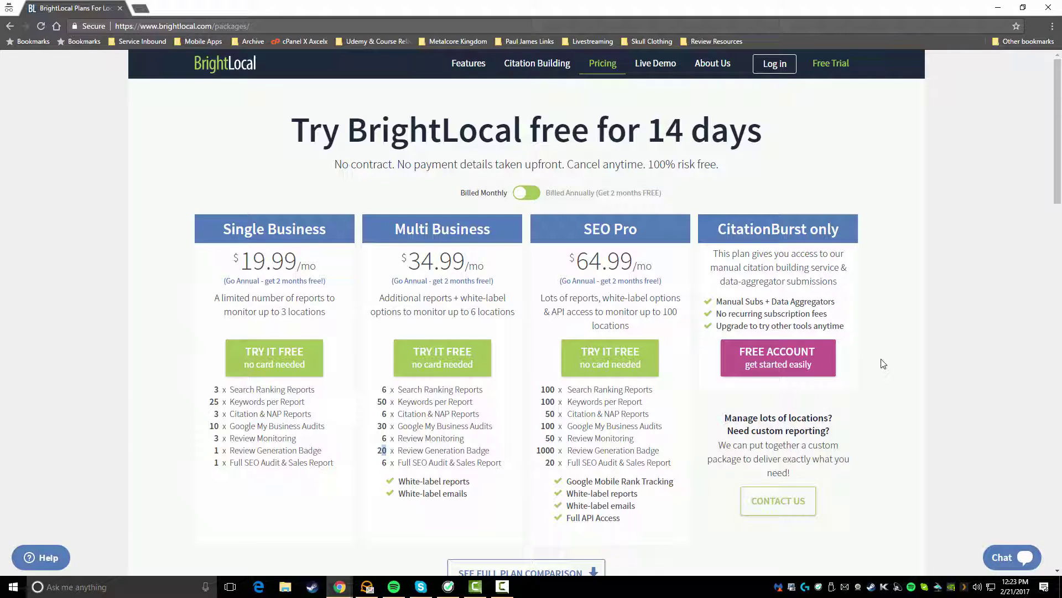